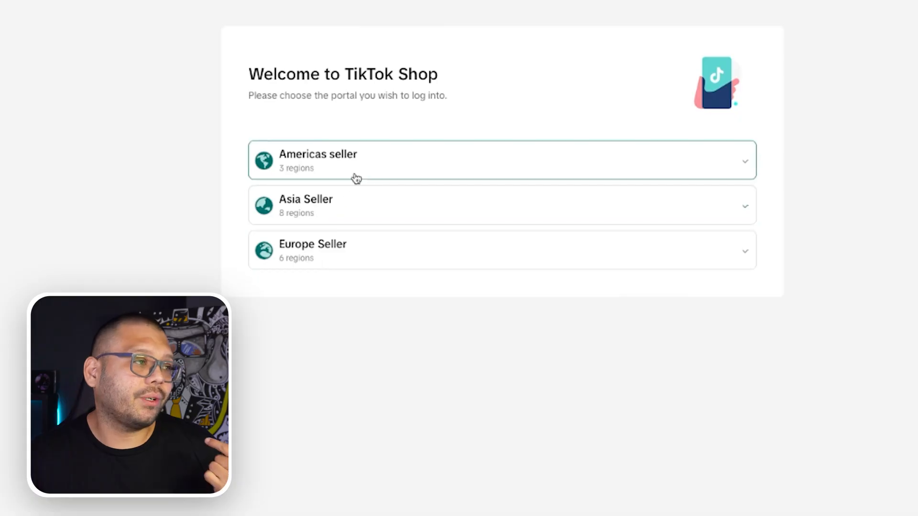
Enter the United States seller portal under Americas seller and begin signing up for a new account.
left_click(356, 173)
mouse_move(311, 279)
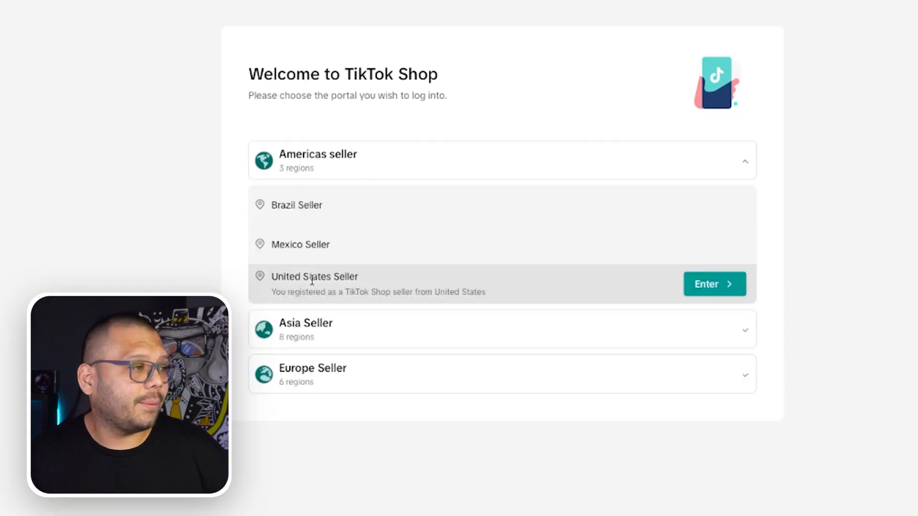
left_click(723, 286)
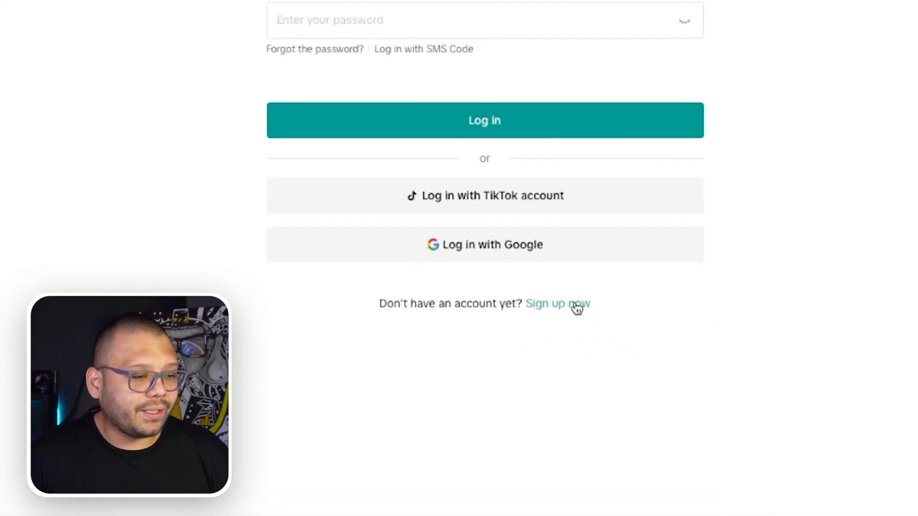
left_click(569, 312)
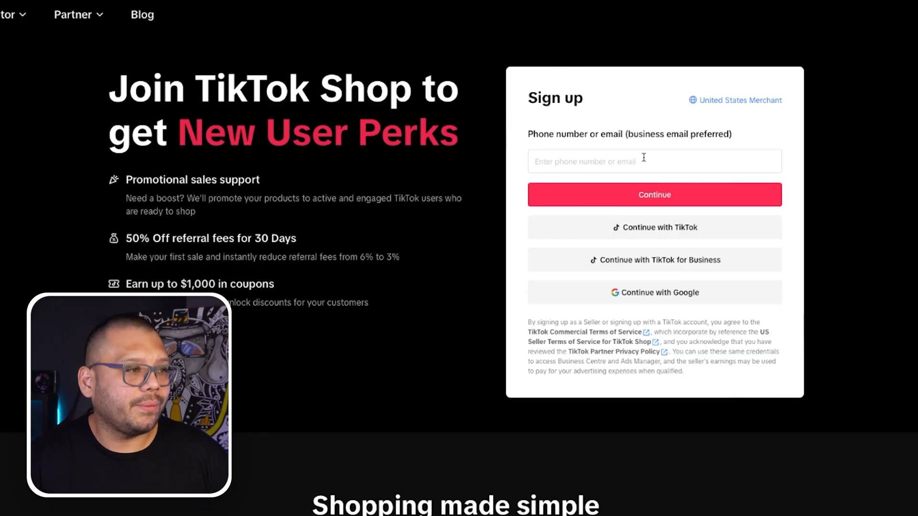
Submit the phone number or email for the sign-up and complete the matching-shapes verification puzzle.
left_click(663, 158)
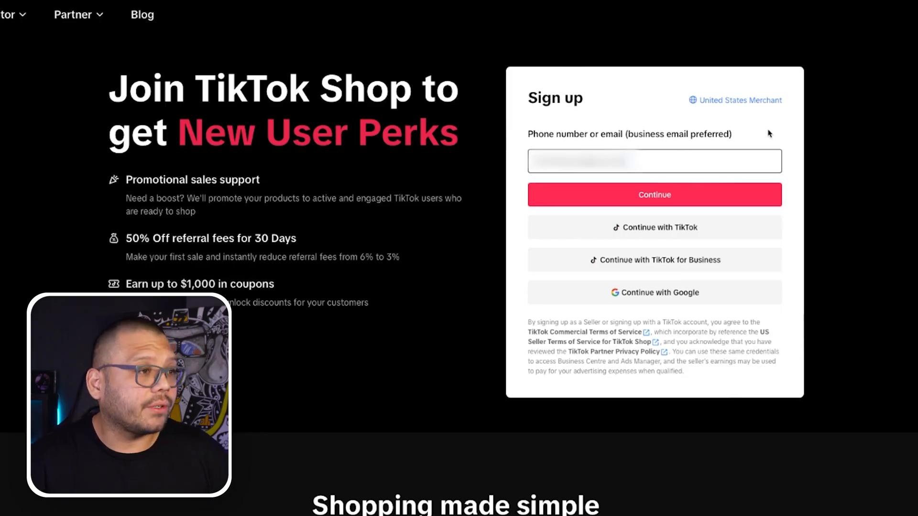
left_click(681, 196)
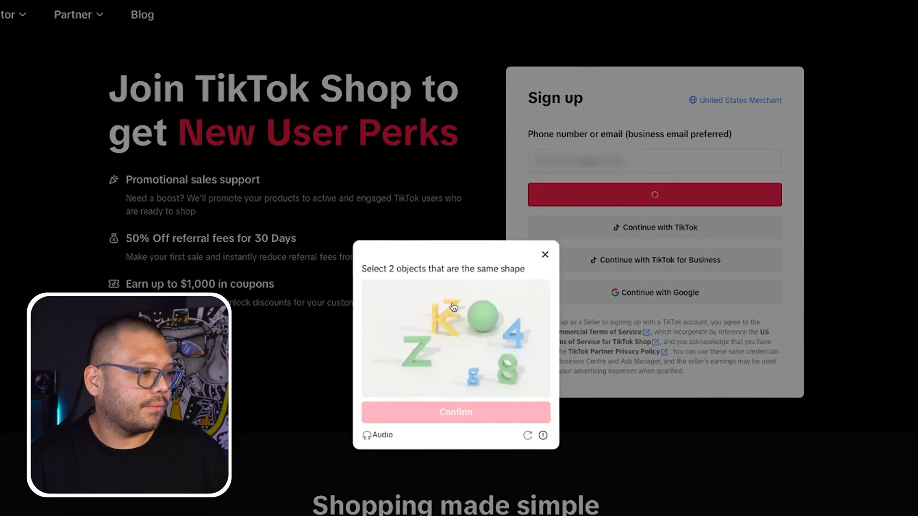
left_click(453, 306)
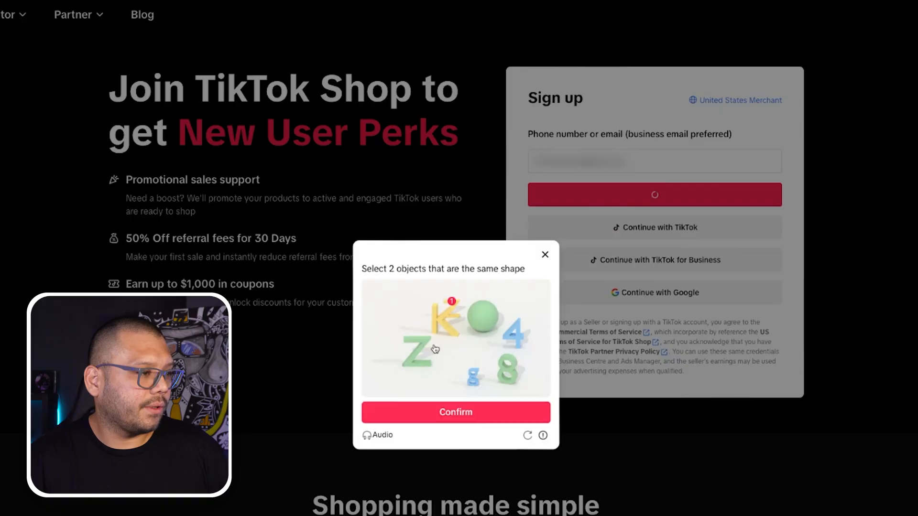
left_click(452, 420)
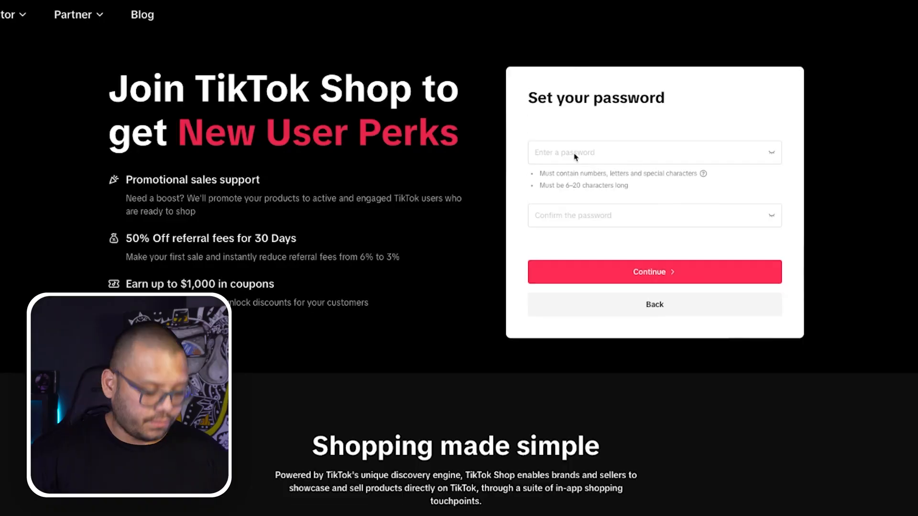
Enter and confirm the new account password, and continue to the business details.
left_click(575, 157)
type("****")
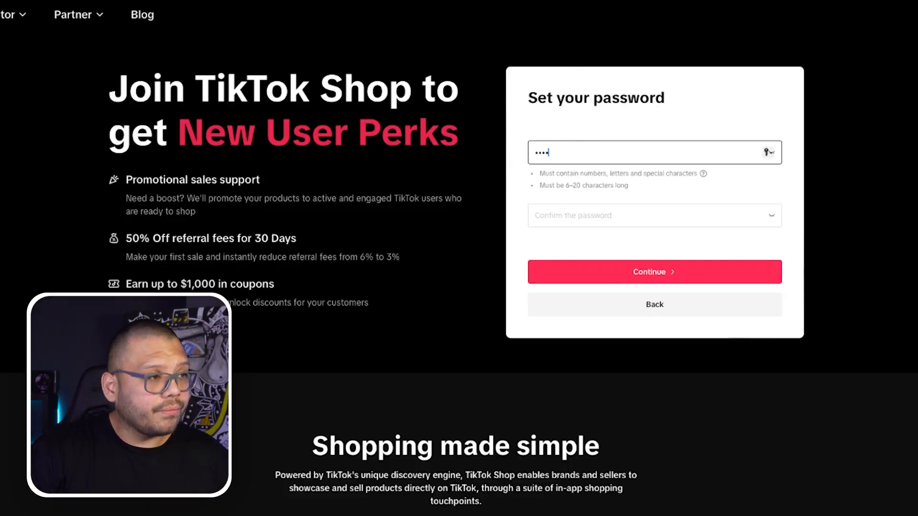
key("Tab")
key("super+v")
left_click(675, 280)
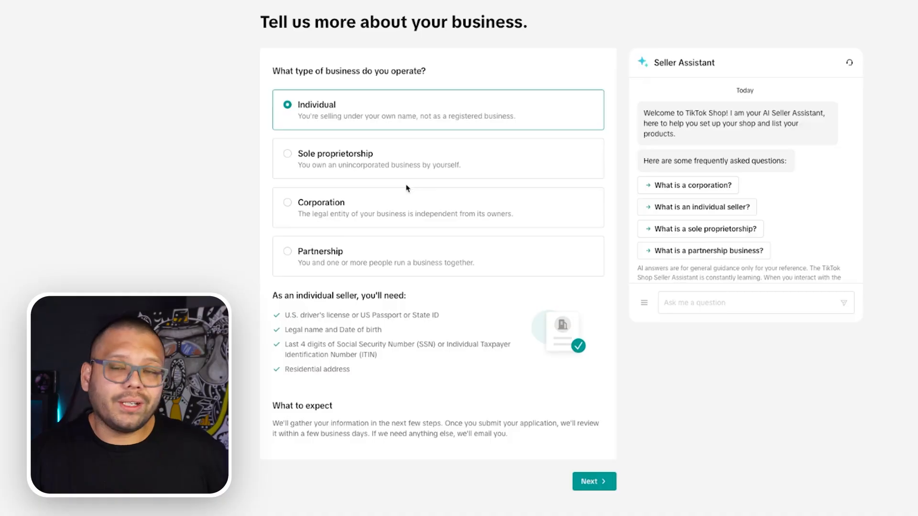
Proceed with the Individual business type and upload the front-side image of the US passport as identification.
left_click(594, 487)
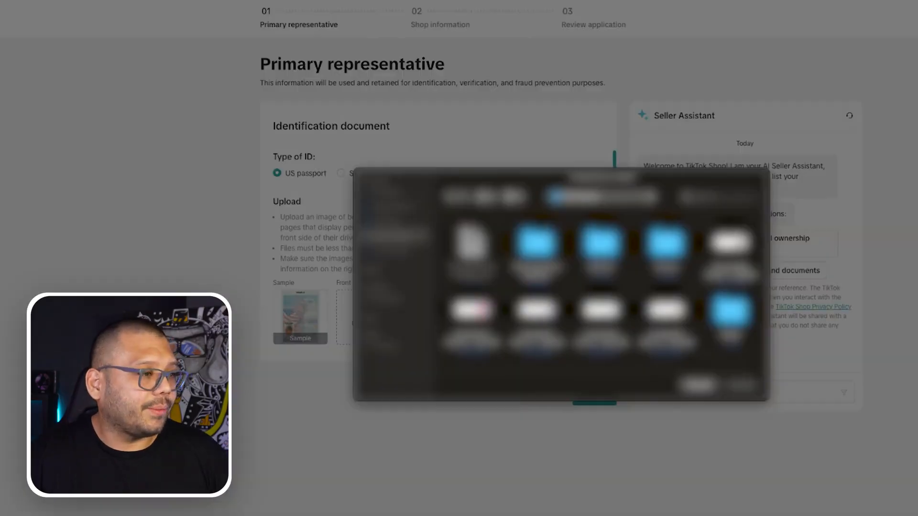
left_click(699, 385)
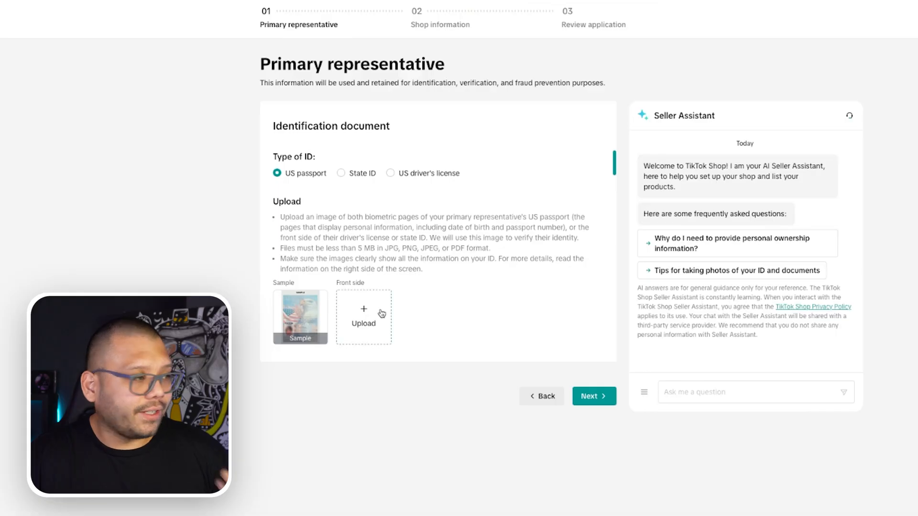
left_click(357, 306)
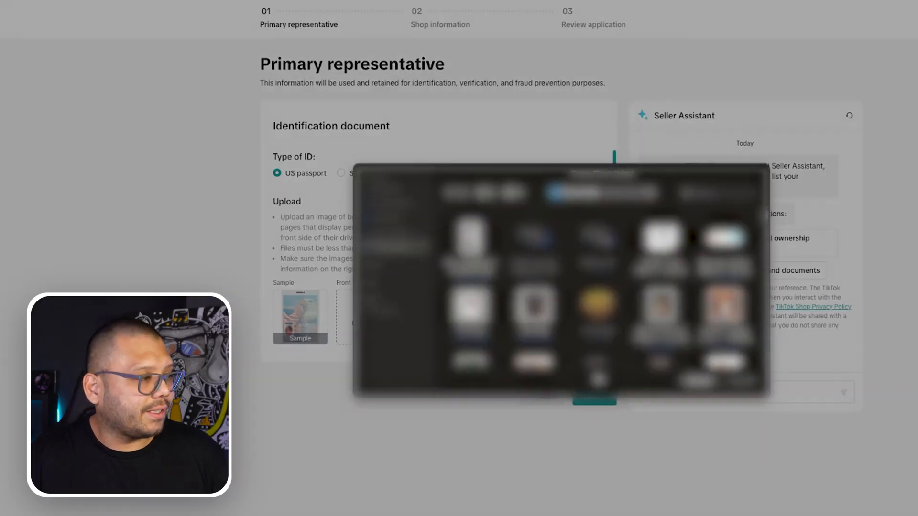
double_click(470, 260)
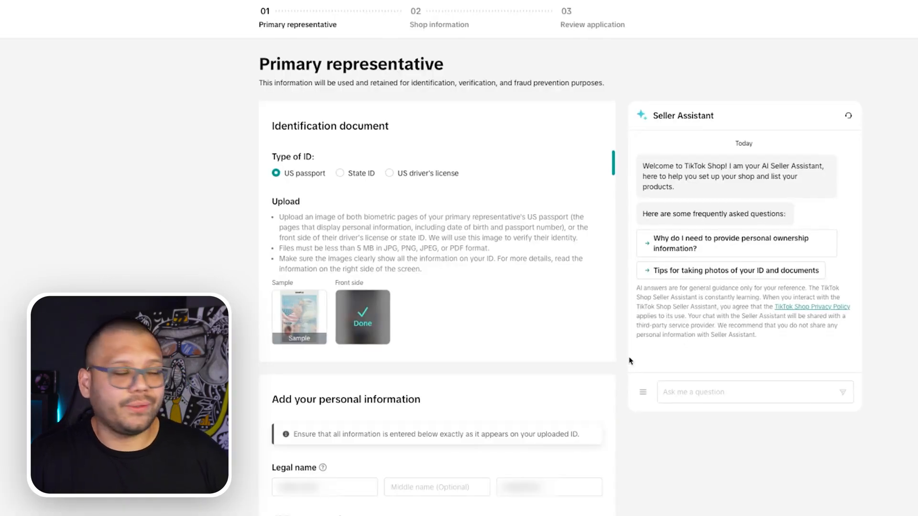
Fill in the residential address and last SSN digits, certify there is no business-only address, and continue to the shop information.
scroll(652, 439, "down", 5)
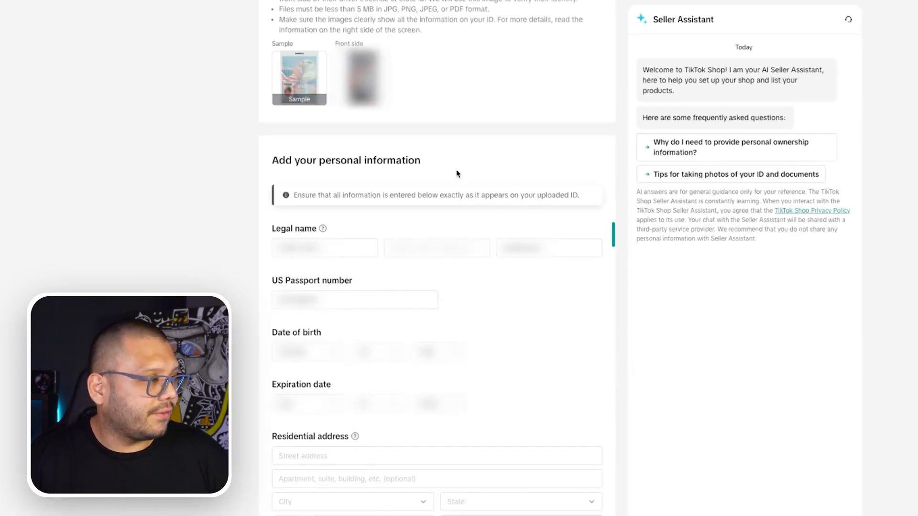
left_click(456, 255)
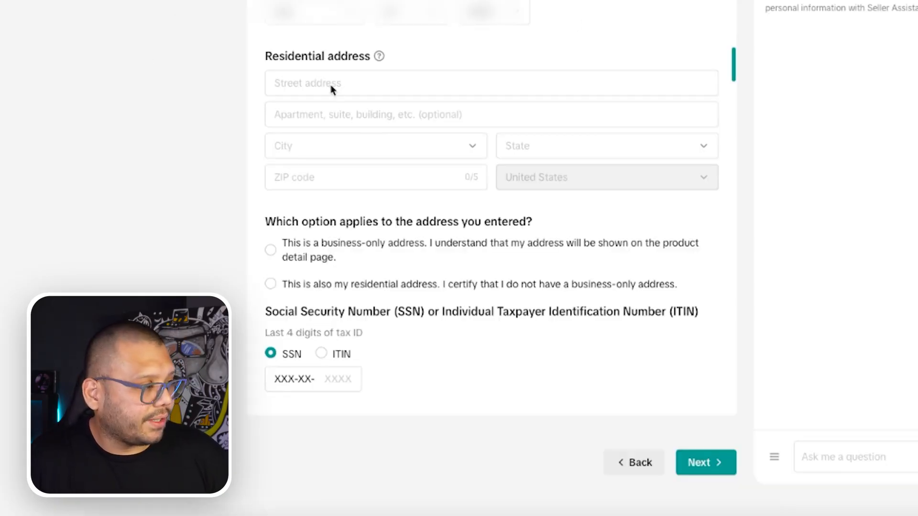
left_click(311, 79)
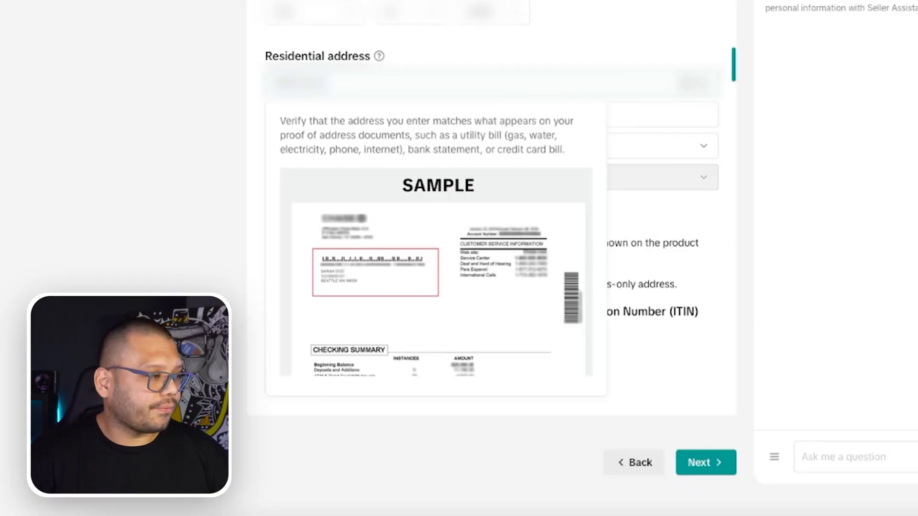
left_click(384, 119)
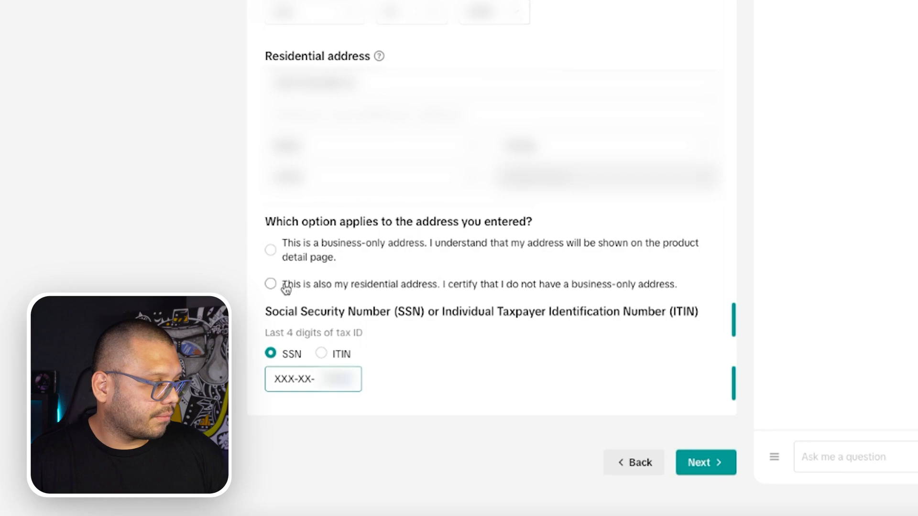
left_click(275, 285)
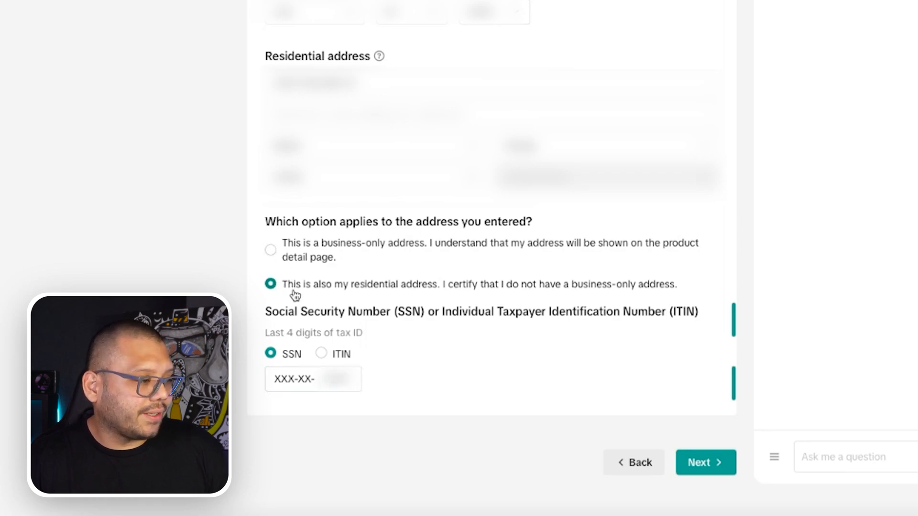
left_click(684, 457)
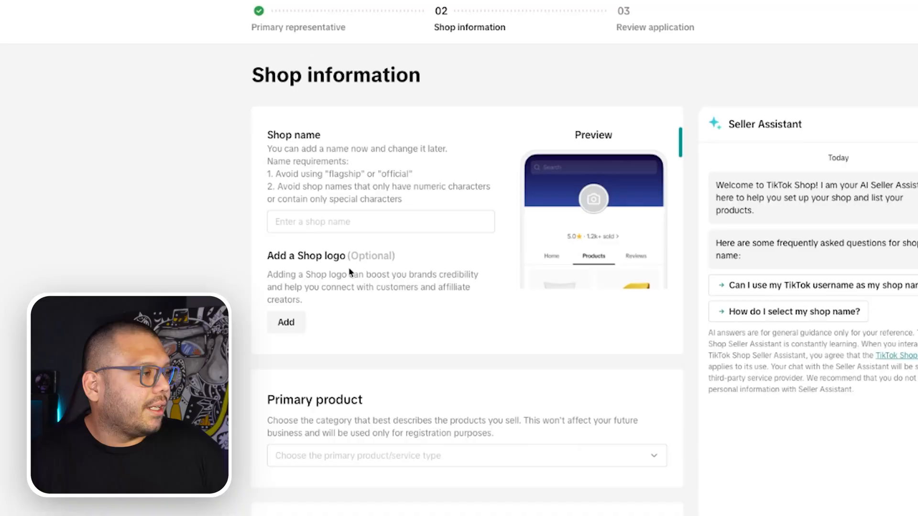
Try Trending Picks as the shop name.
left_click(325, 222)
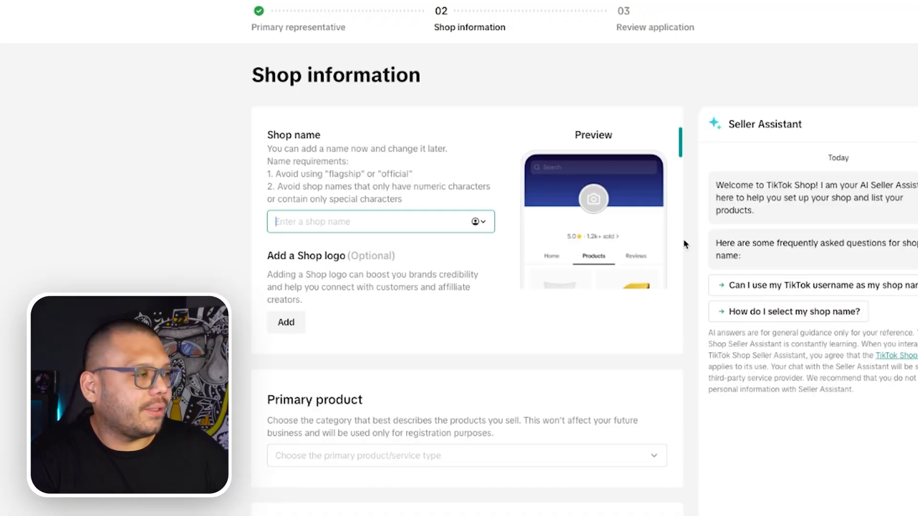
type("trendingpicks")
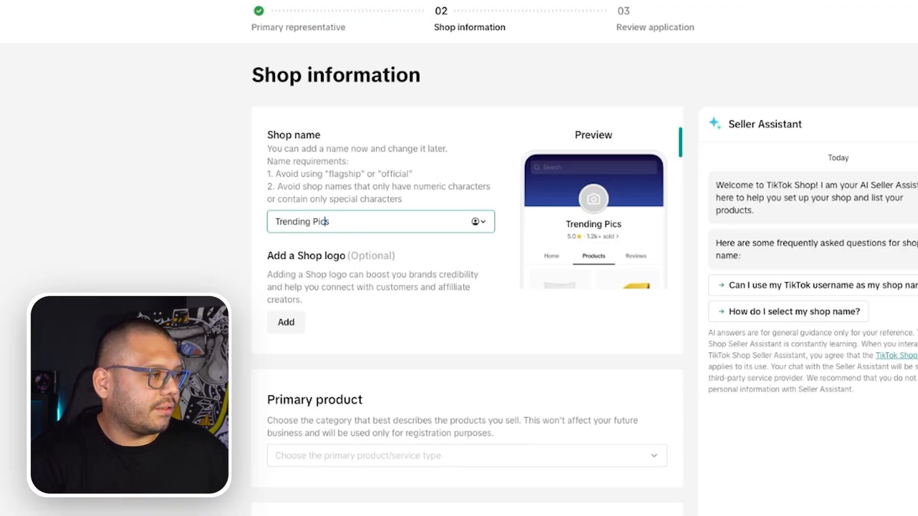
type("k")
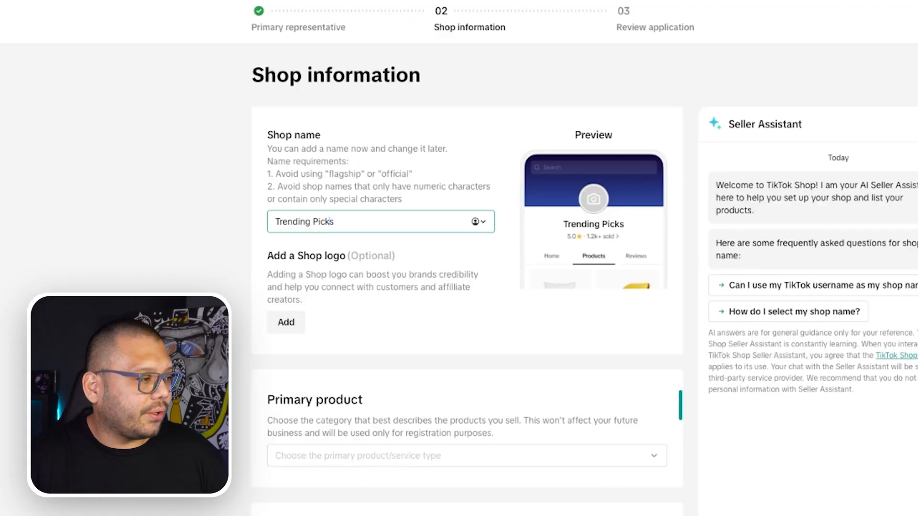
scroll(459, 258, "down", 3)
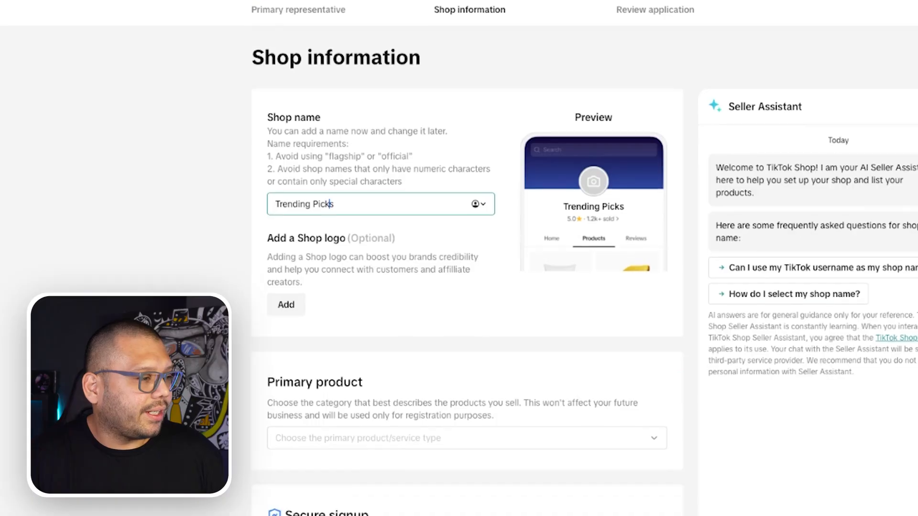
scroll(355, 241, "down", 4)
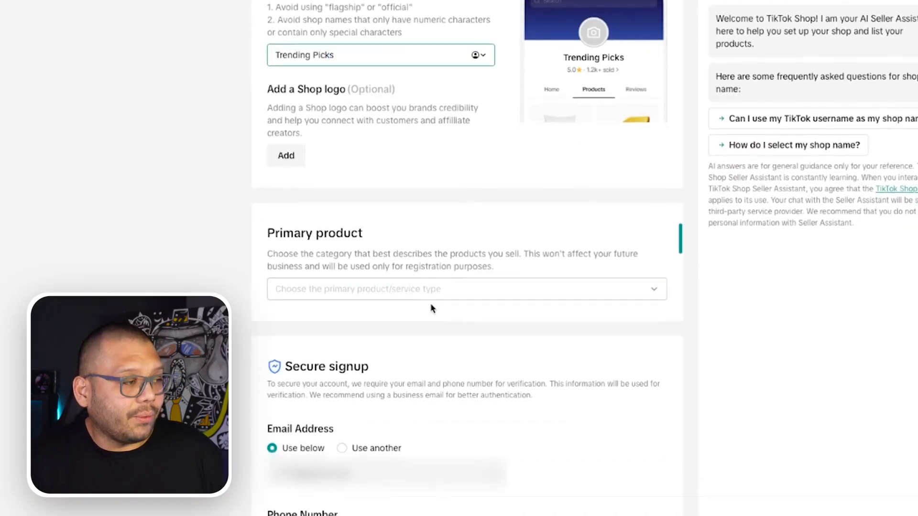
scroll(342, 228, "up", 1)
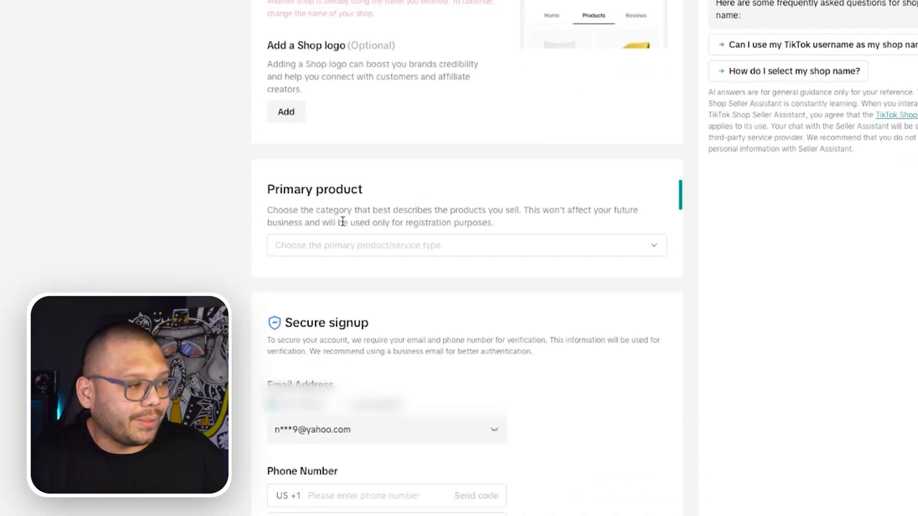
Set the shop name to Top TT Trends and the primary product category to Toys & Hobbies.
left_click(352, 248)
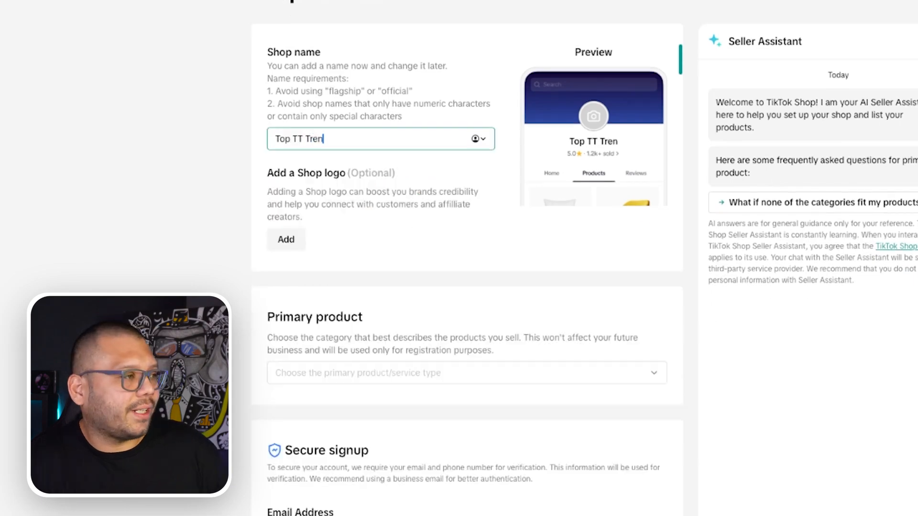
type("ds")
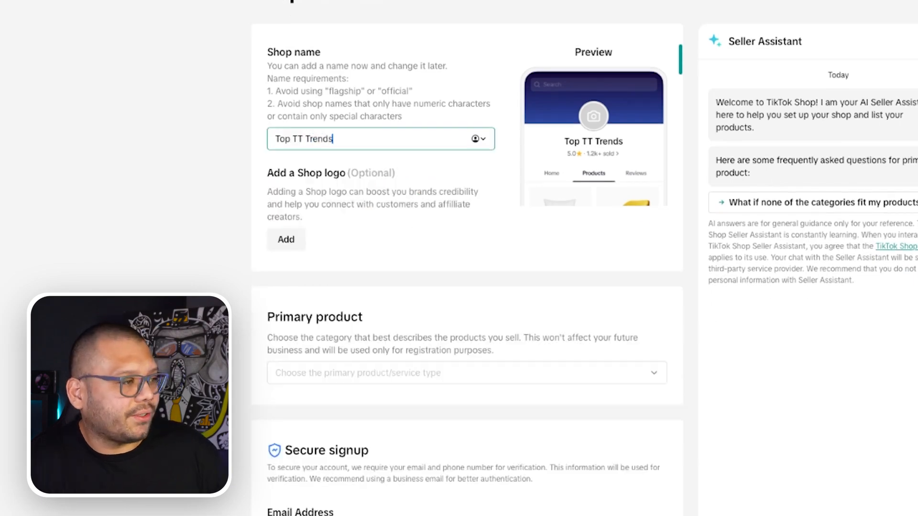
left_click(831, 453)
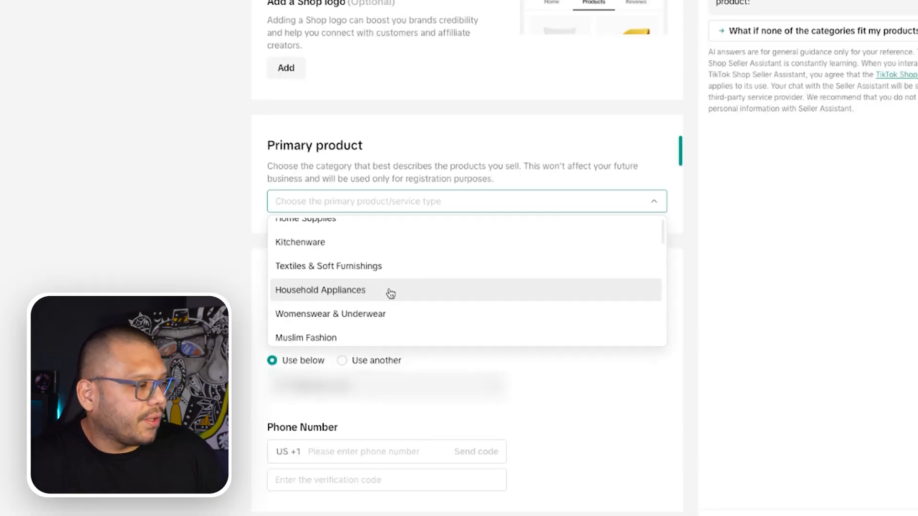
scroll(395, 287, "down", 8)
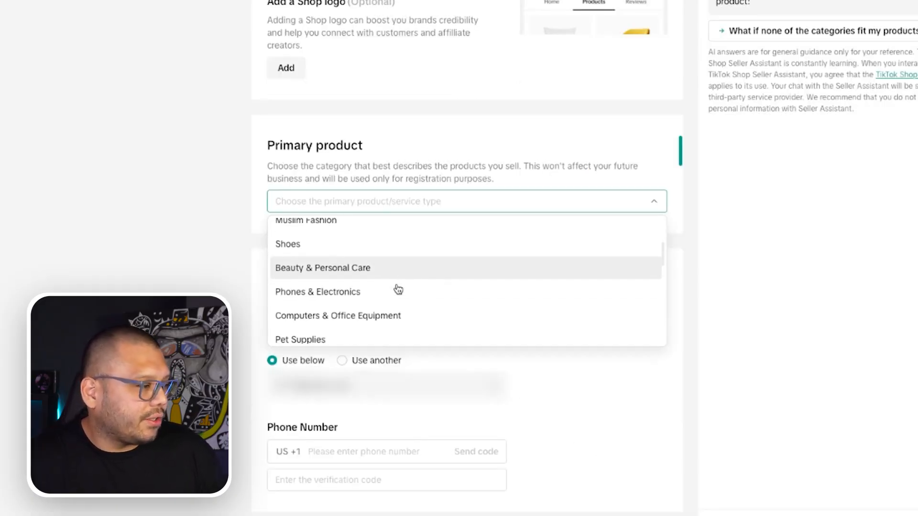
mouse_move(664, 298)
left_mouse_down()
mouse_move(659, 332)
mouse_move(662, 300)
left_mouse_up()
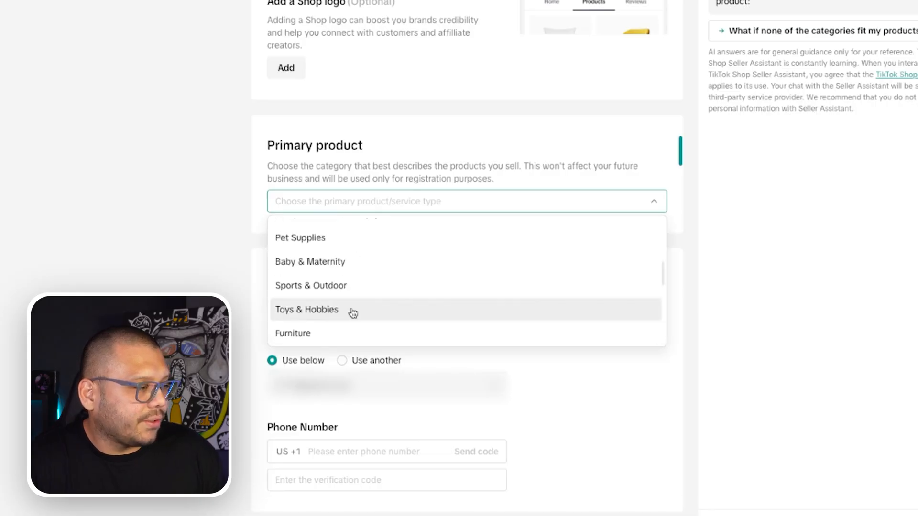
left_click(352, 311)
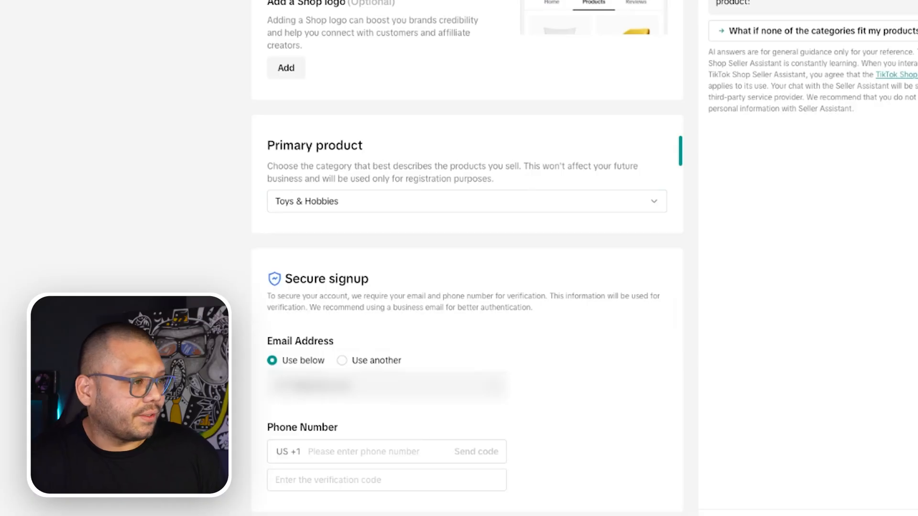
Enter the contact phone number and its verification code under Secure signup, and continue to the application review.
scroll(384, 335, "down", 2)
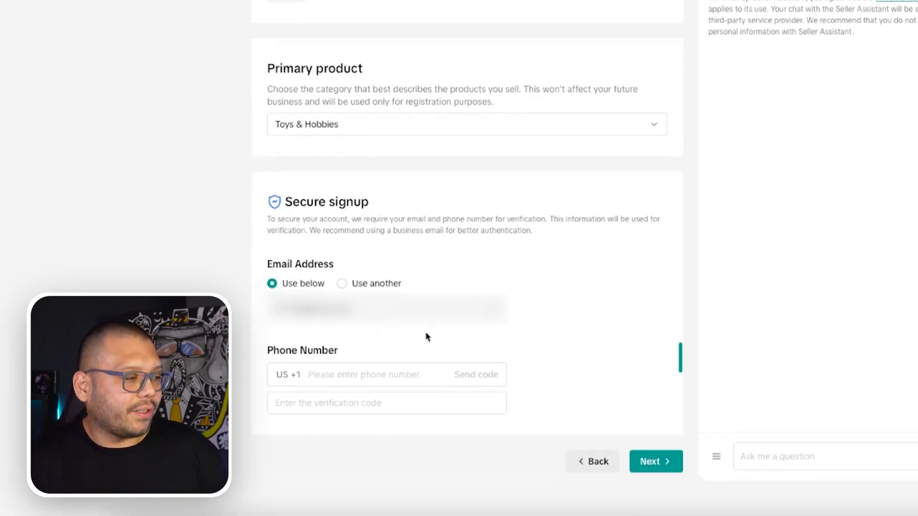
left_click(364, 375)
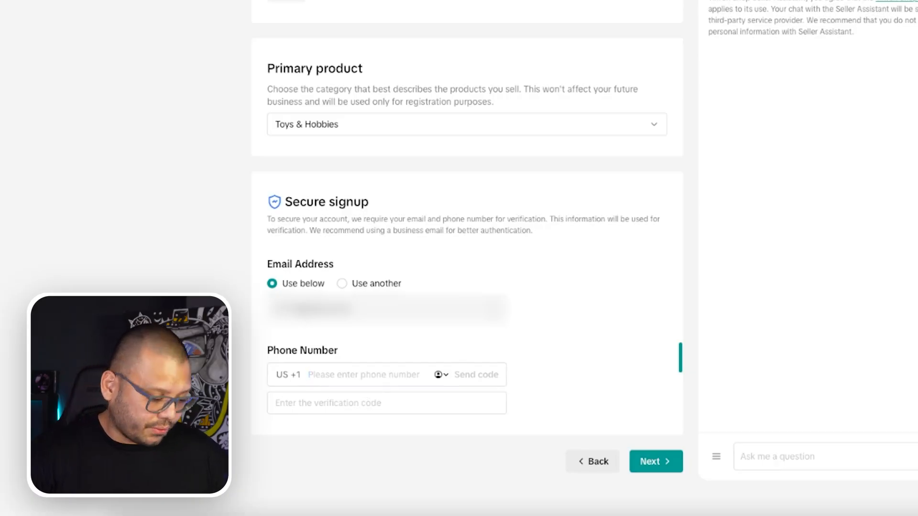
type("????")
type("???")
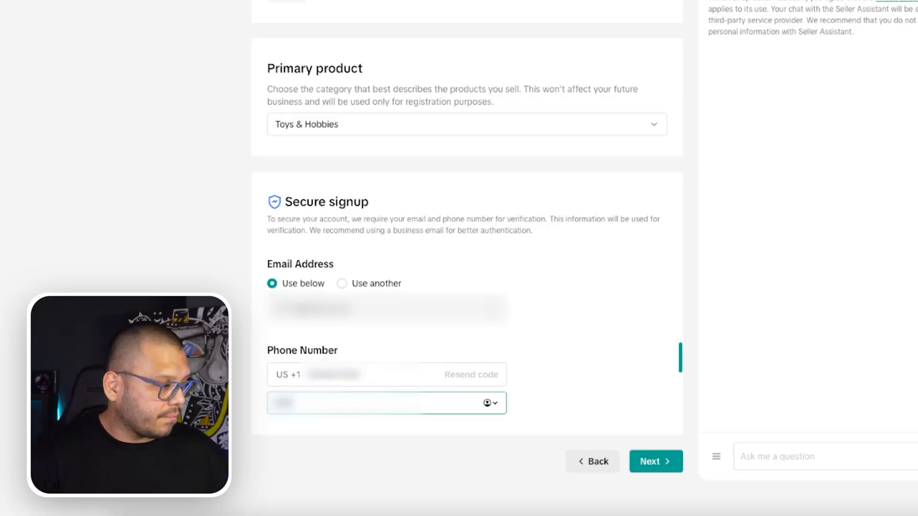
left_click(651, 464)
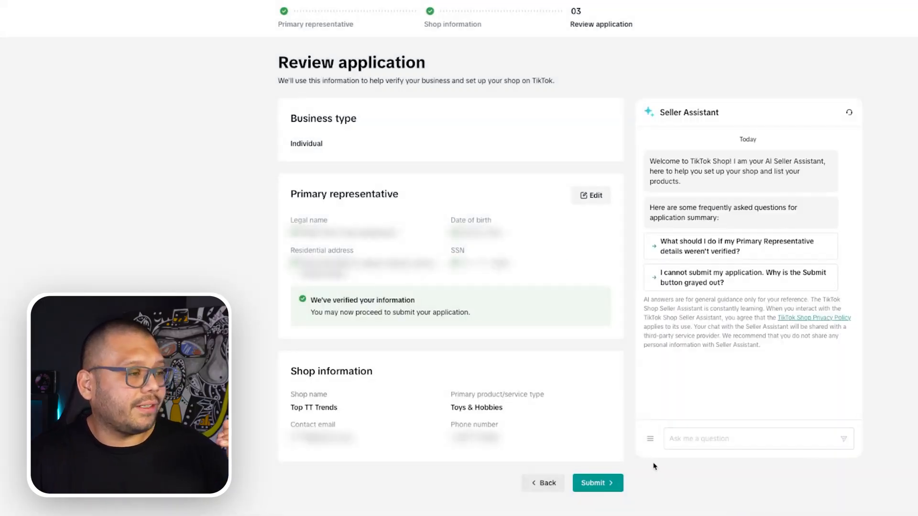
Submit the reviewed shop application and skip adding an optional shop link.
left_click(617, 490)
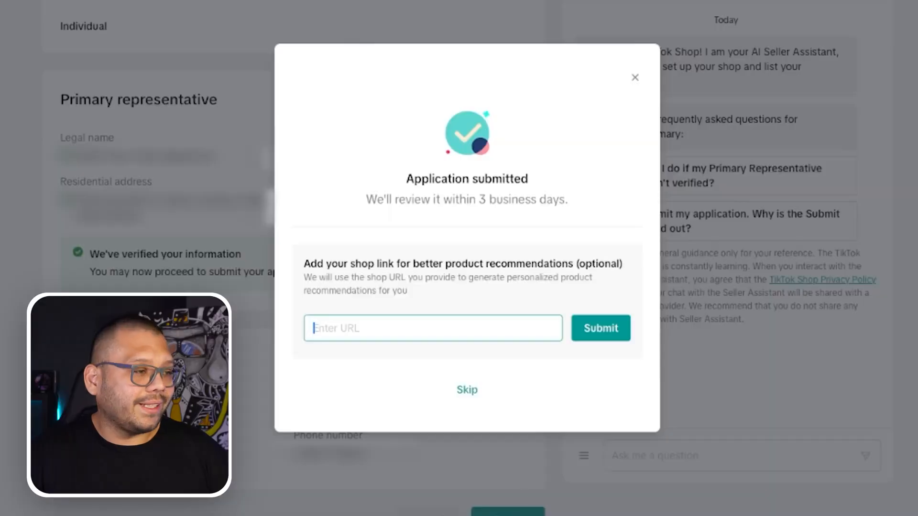
left_click(467, 389)
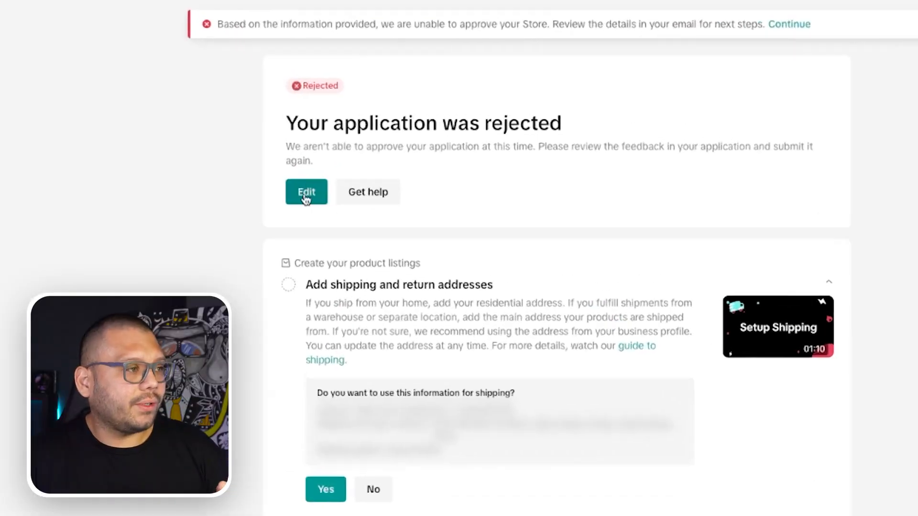
Open the rejected application for editing and upload a PDF document as proof of address.
left_click(306, 196)
scroll(461, 323, "down", 10)
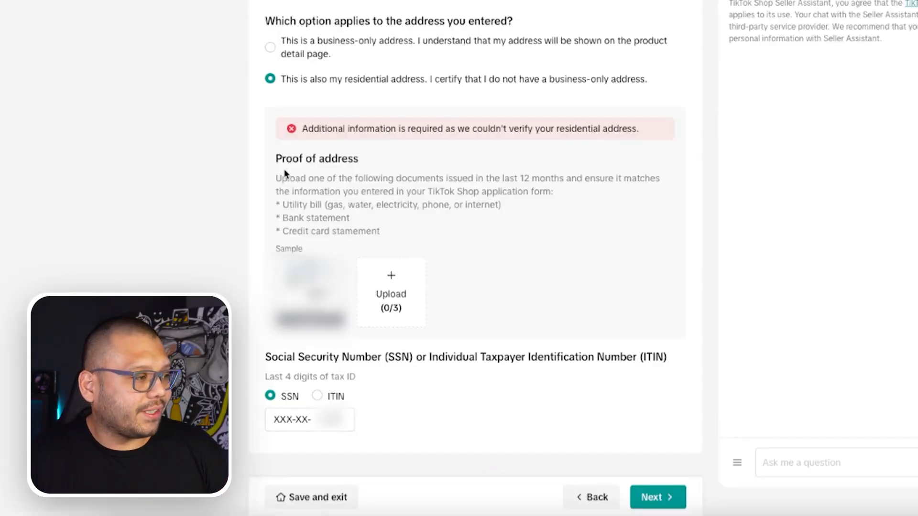
scroll(492, 178, "down", 1)
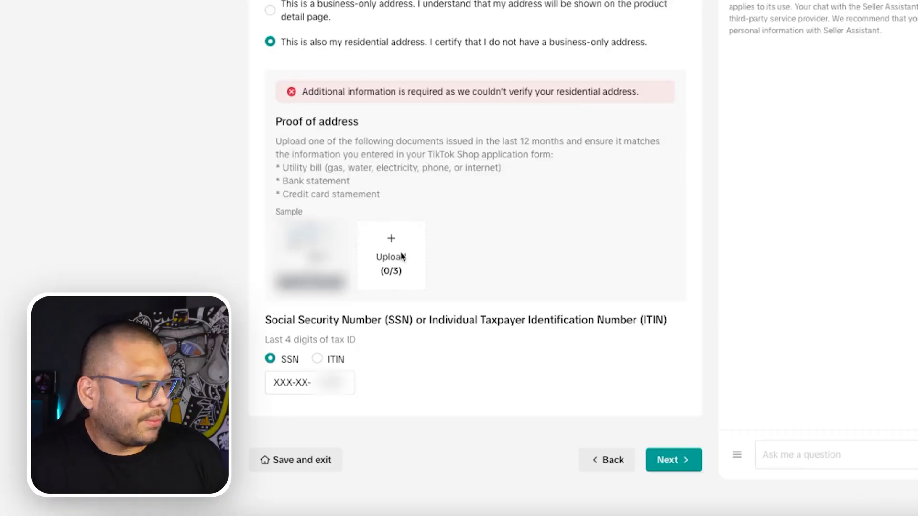
left_click(424, 277)
double_click(424, 208)
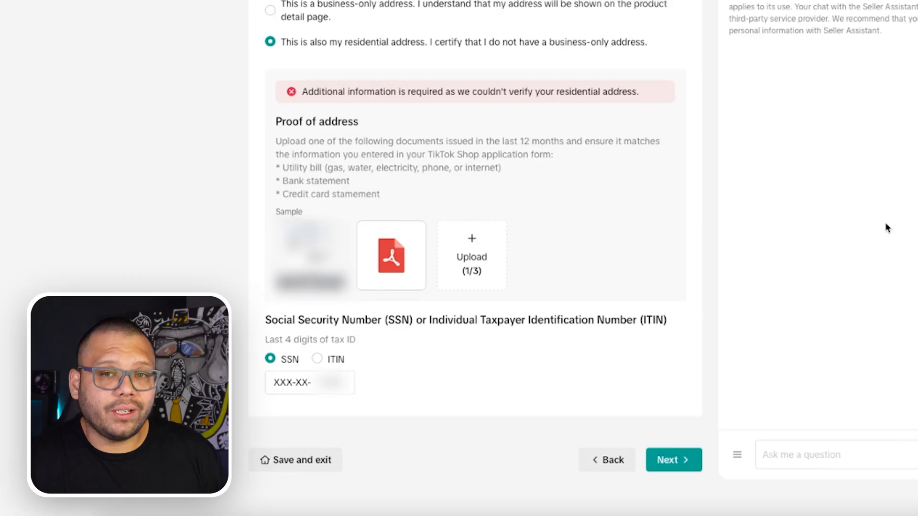
Continue past the representative and shop information, and accept the suggested information for the shipping address.
left_click(687, 466)
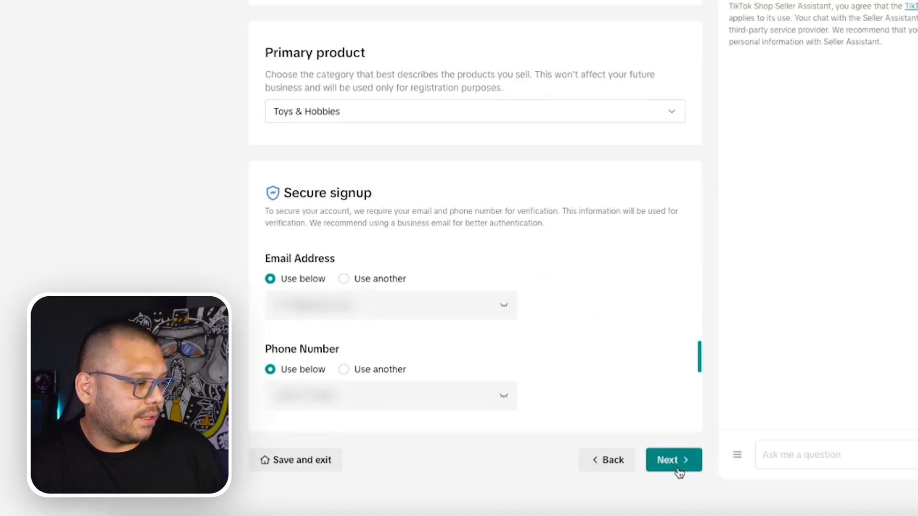
left_click(675, 460)
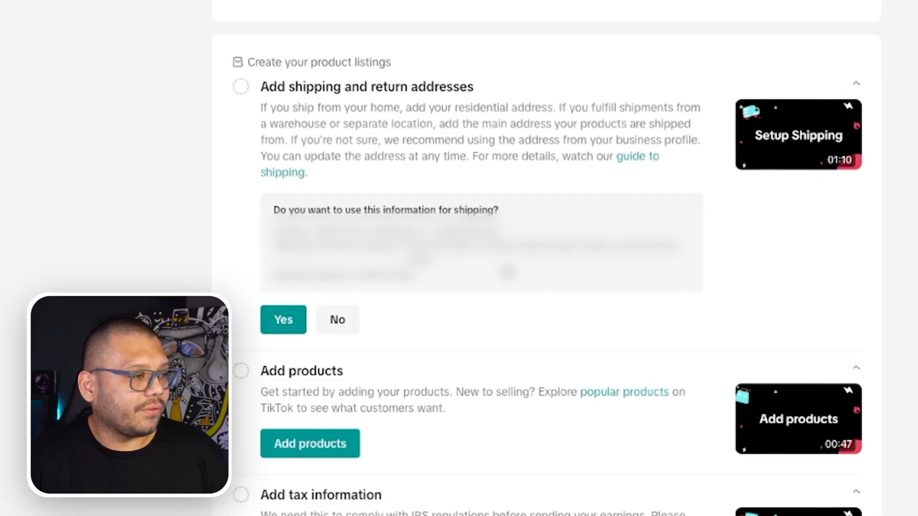
left_click(283, 326)
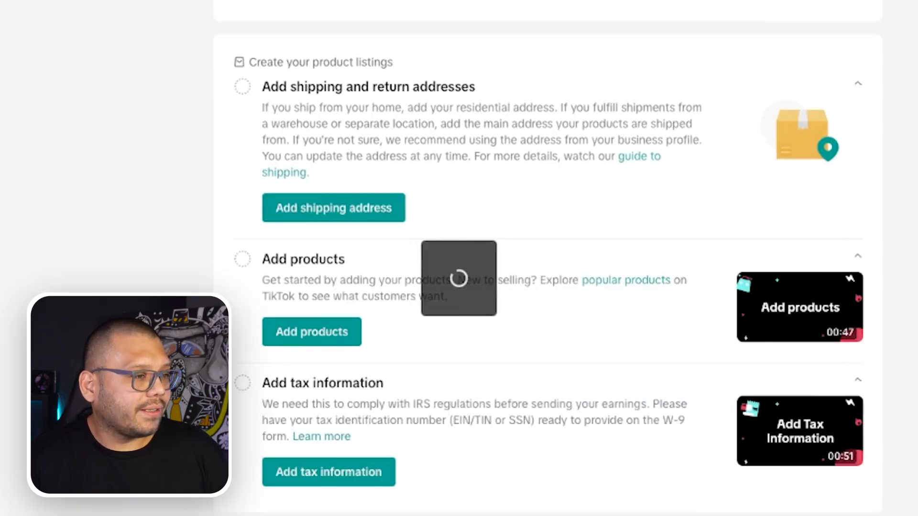
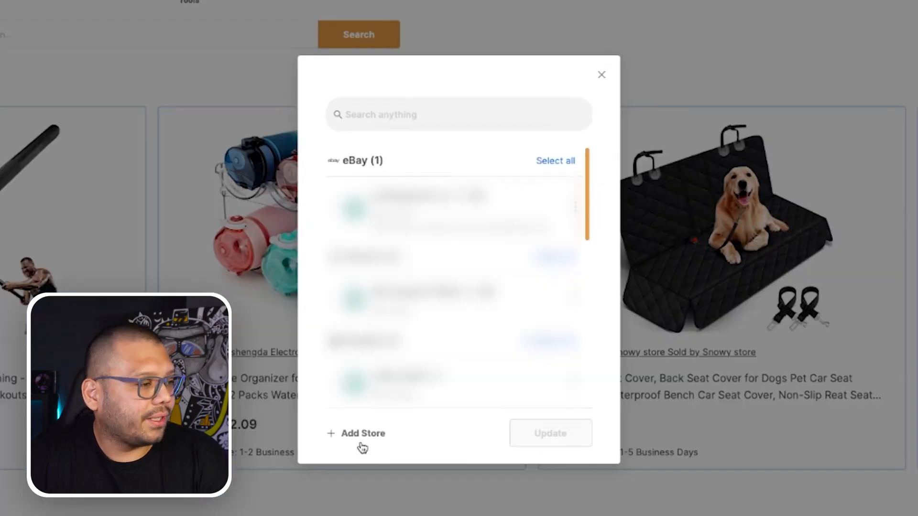
In AutoDS, add a TikTok Shop store for the United States and choose North America seller as the account type to authorize.
left_click(362, 442)
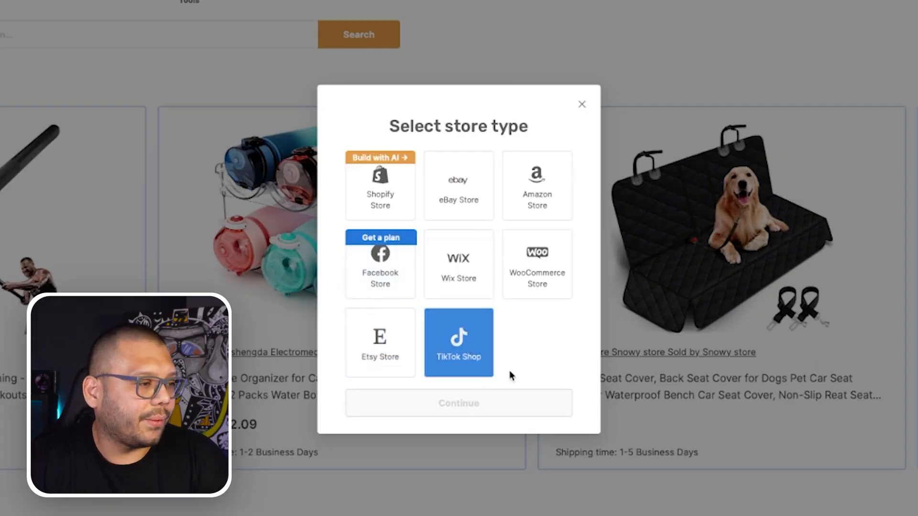
left_click(483, 357)
left_click(487, 409)
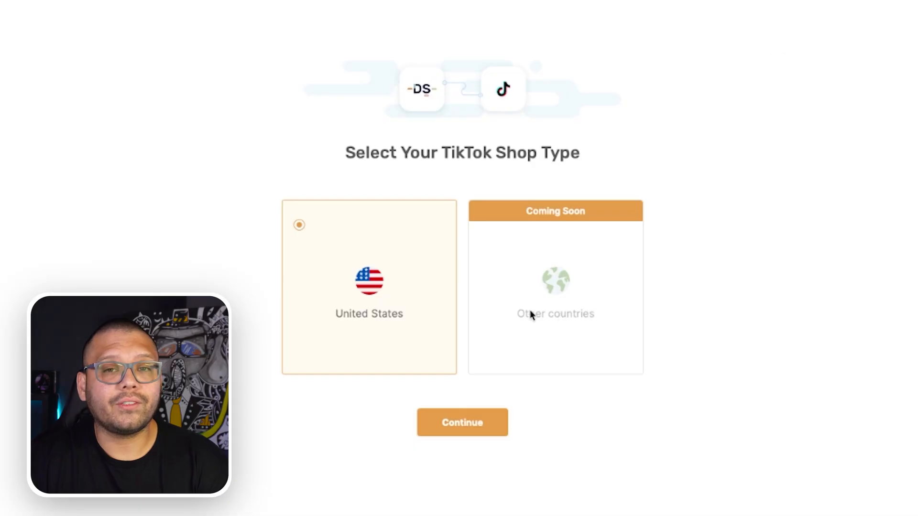
left_click(476, 431)
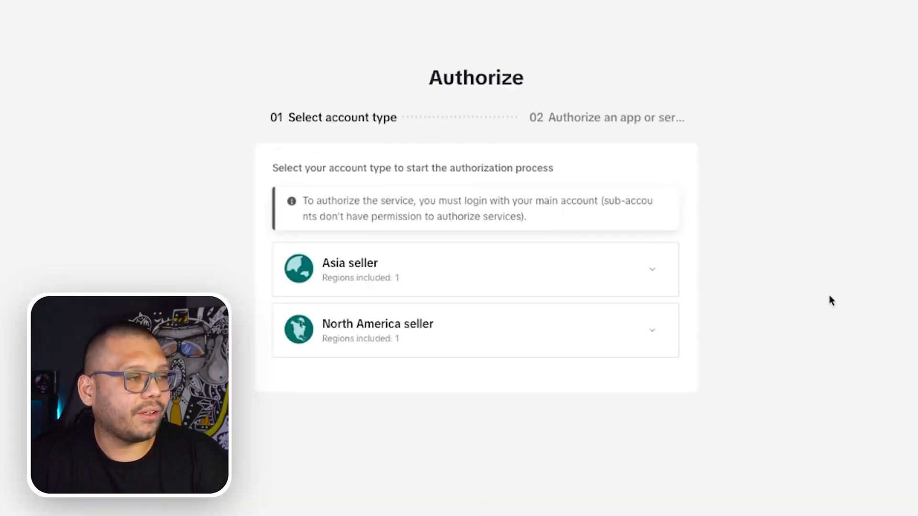
left_click(423, 322)
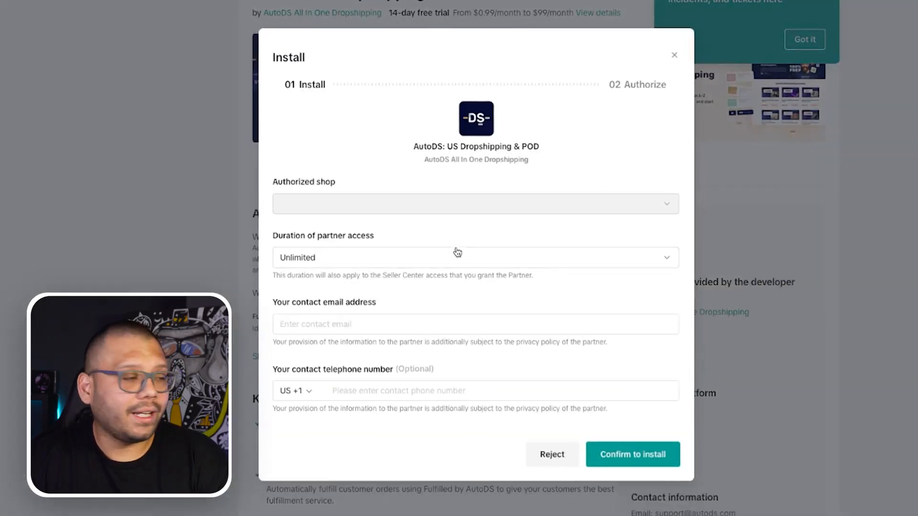
Set the duration of partner access to Unlimited, enter the contact email address, and confirm the AutoDS app installation.
left_click(324, 265)
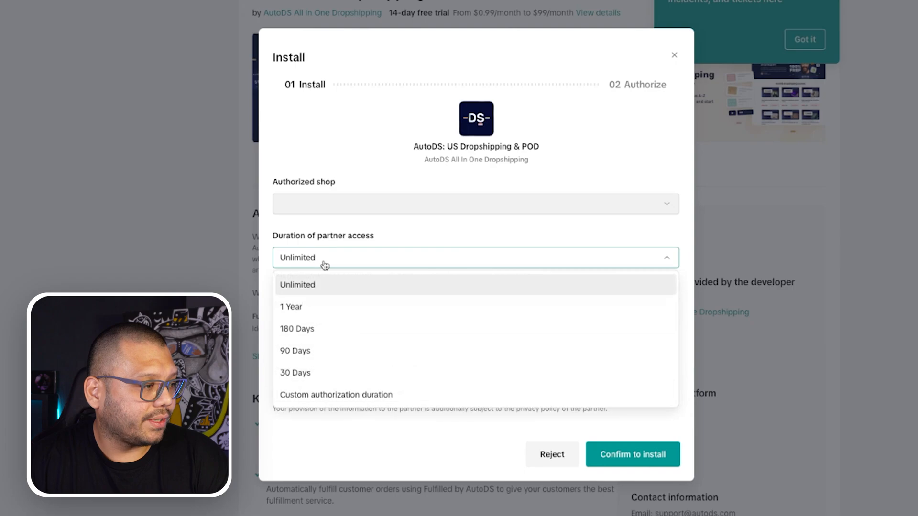
left_click(321, 287)
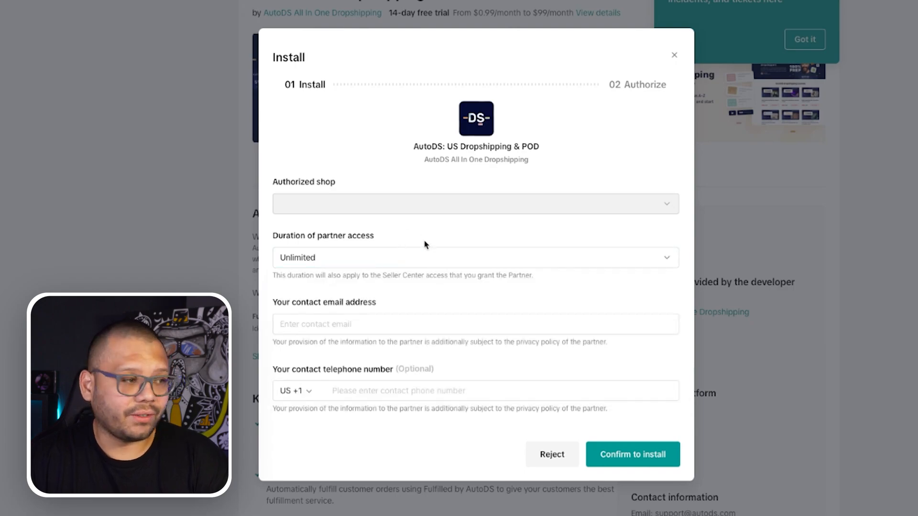
left_click(375, 325)
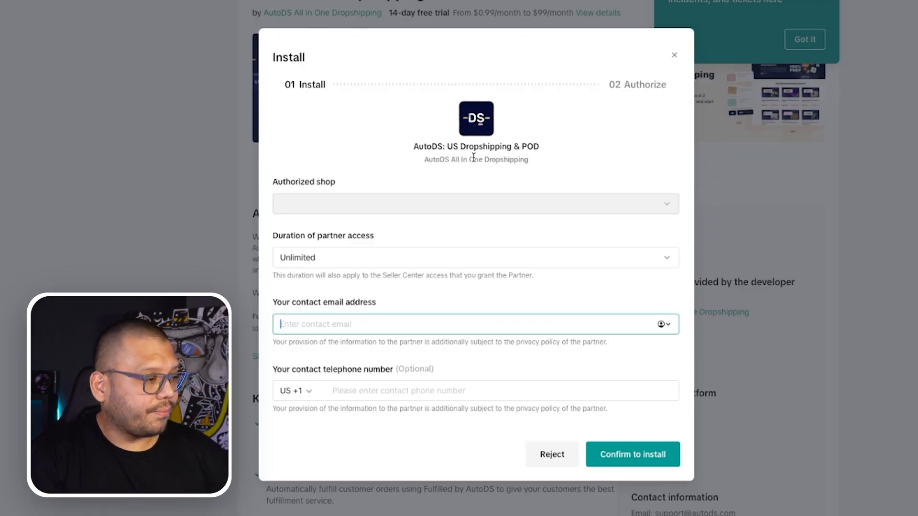
key("ctrl+v")
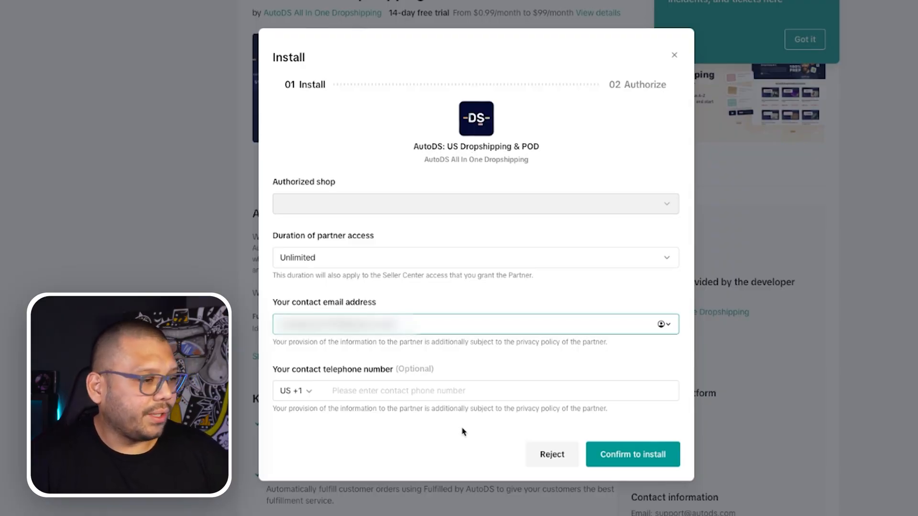
left_click(650, 454)
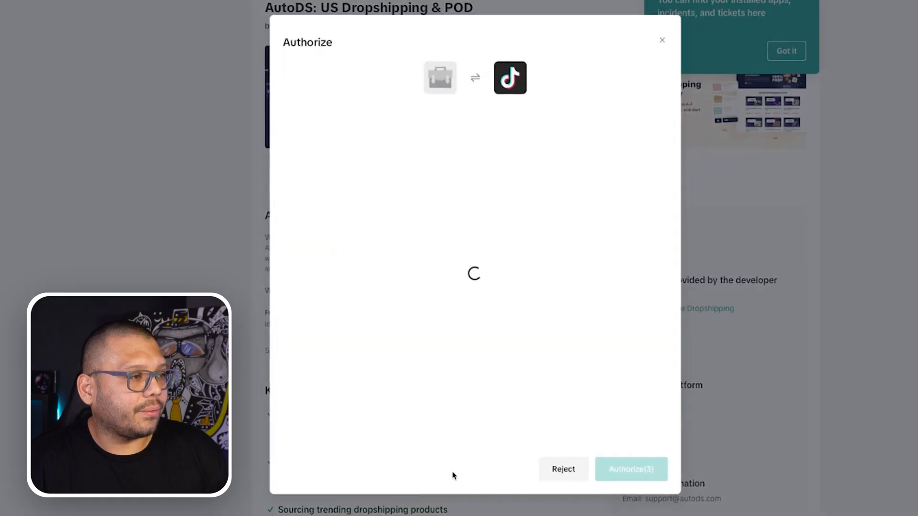
Acknowledge the data sharing conditions, authorize AutoDS: US Dropshipping & POD for the shop, and finish the authorization.
left_click(287, 392)
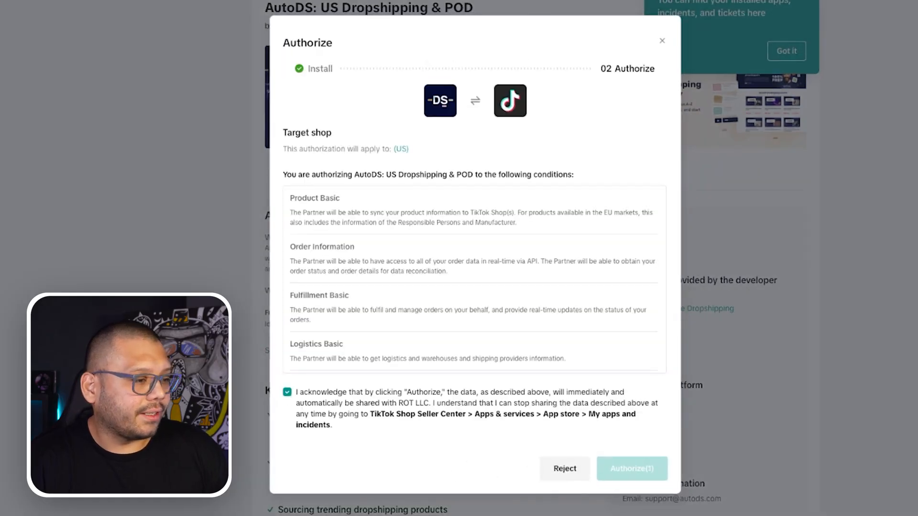
left_click(632, 468)
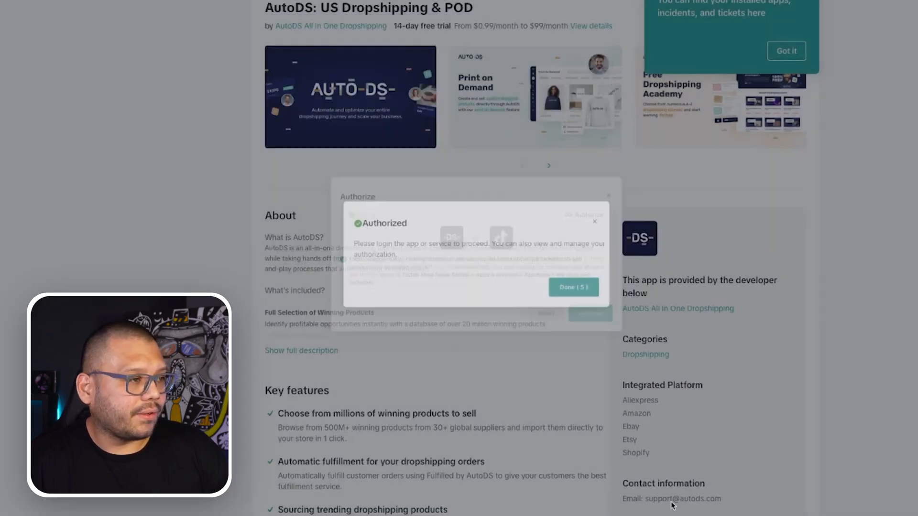
left_click(595, 302)
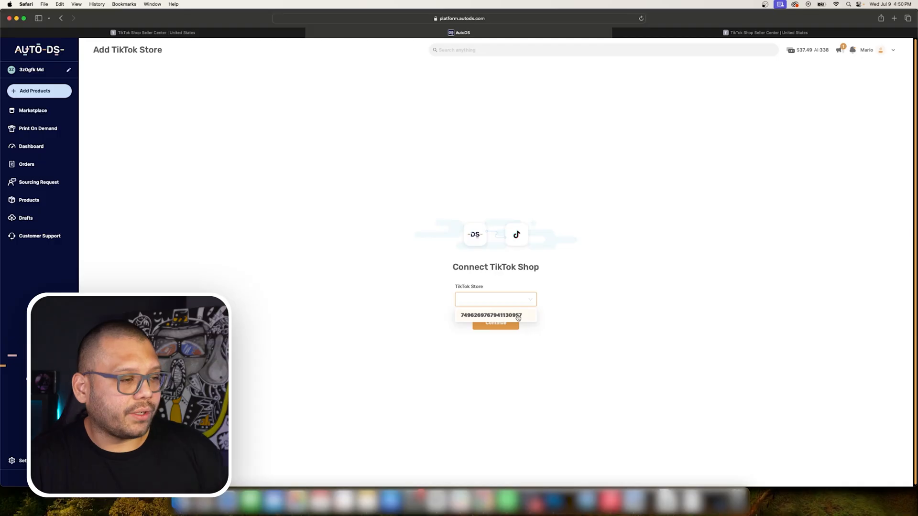
Select the authorized TikTok store to connect to AutoDS and continue.
left_click(473, 316)
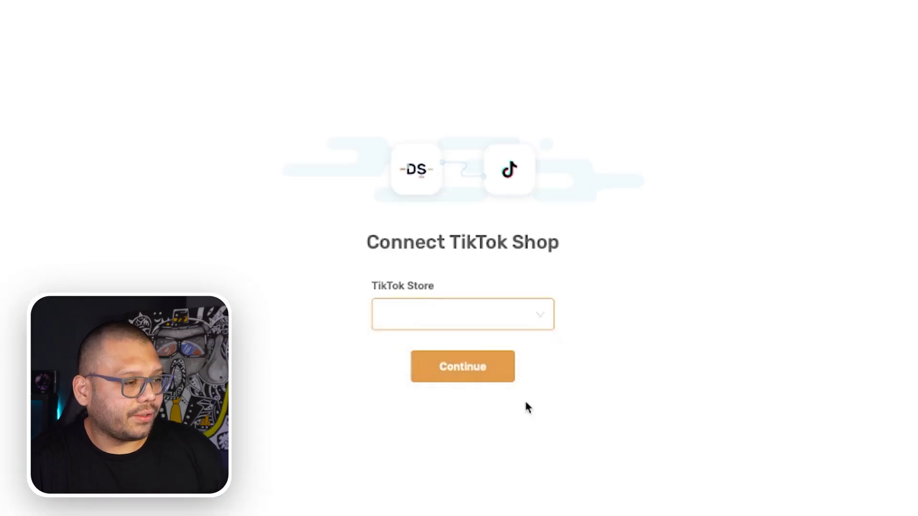
left_click(544, 320)
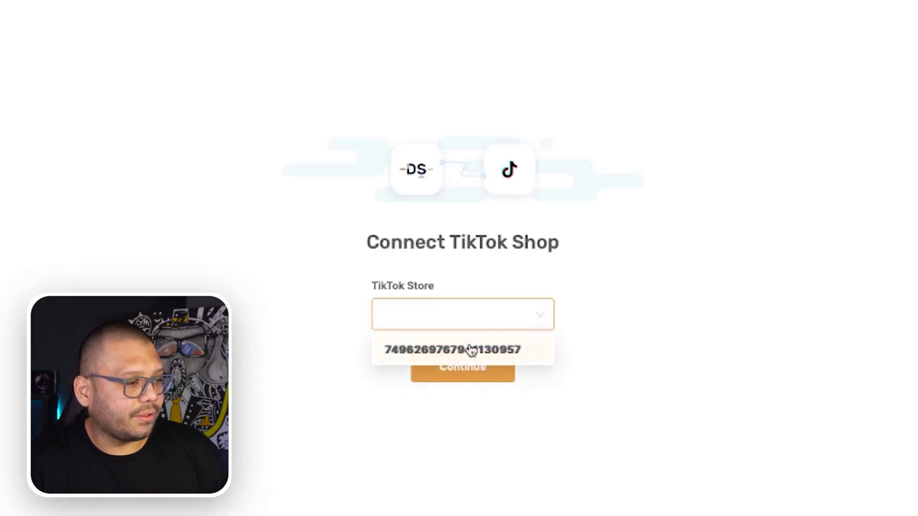
left_click(472, 352)
left_click(482, 365)
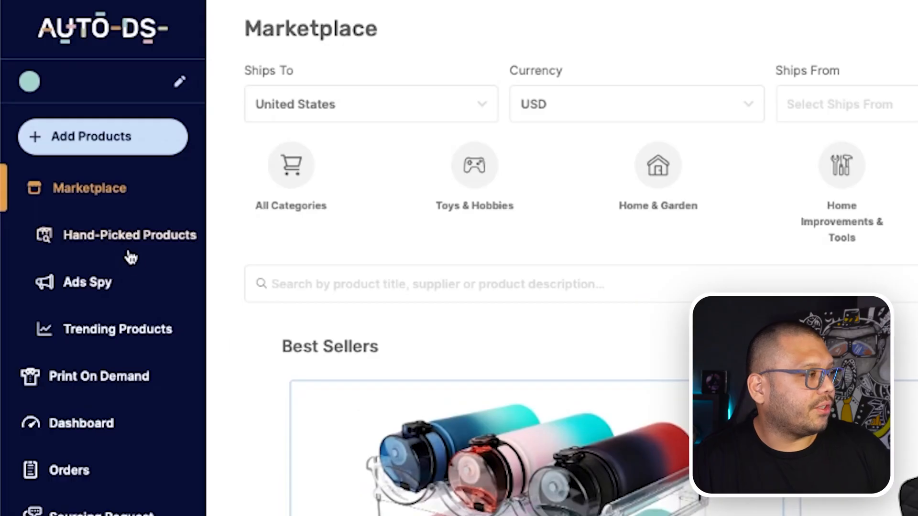
Open the marketplace's Hand-Picked Products and browse the recently added items.
left_click(47, 131)
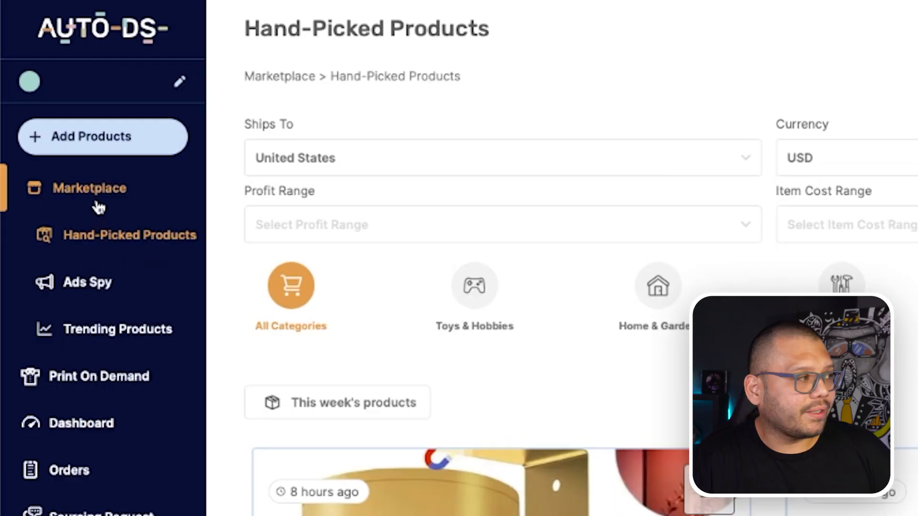
left_click(98, 201)
left_click(108, 235)
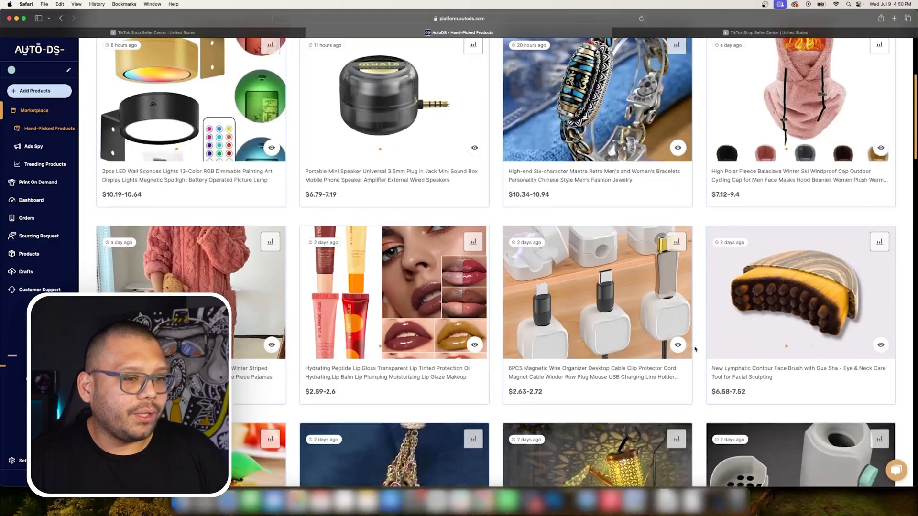
scroll(695, 349, "down", 12)
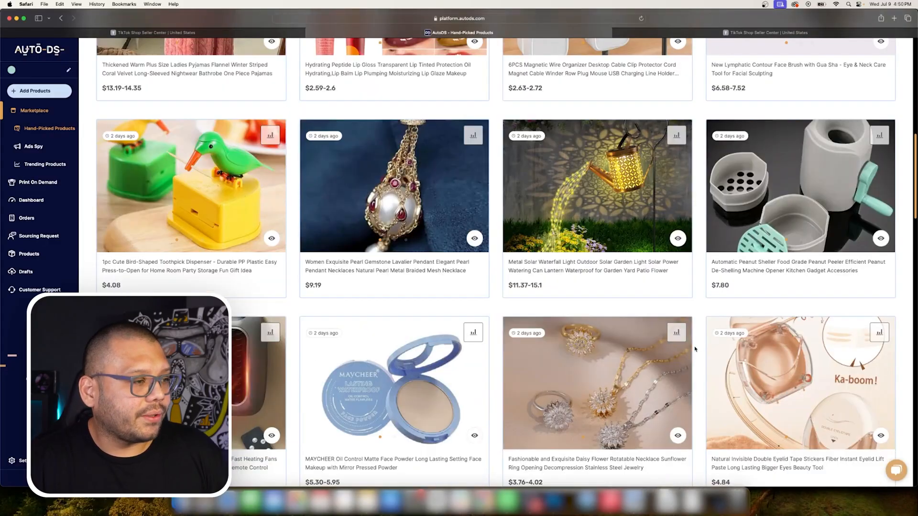
scroll(695, 350, "down", 8)
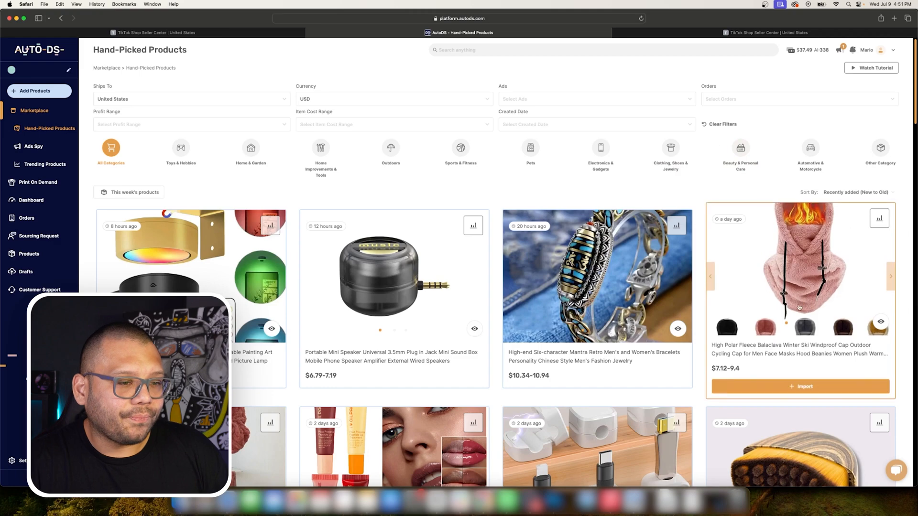
Open the High Polar Fleece Balaclava Winter Ski Windproof Cap and import it as a draft.
left_click(777, 273)
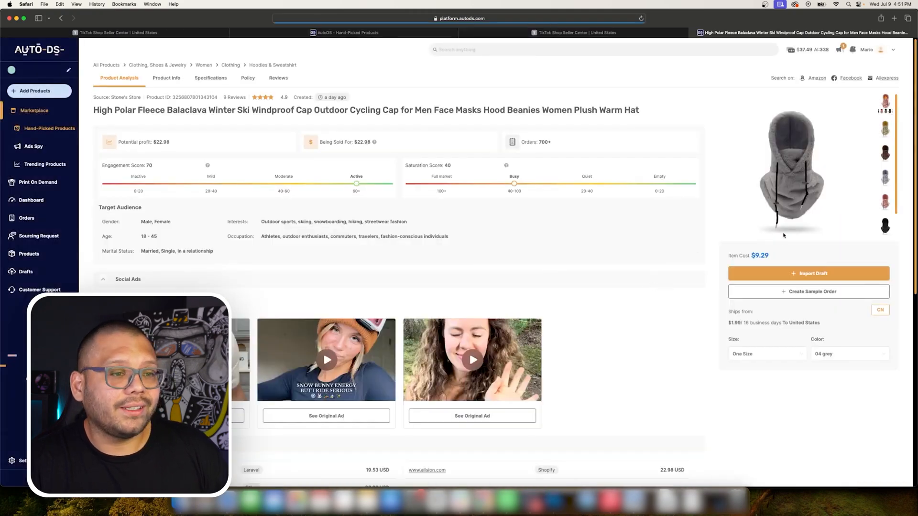
mouse_move(897, 121)
left_mouse_down()
mouse_move(899, 149)
mouse_move(900, 125)
left_mouse_up()
left_click(803, 275)
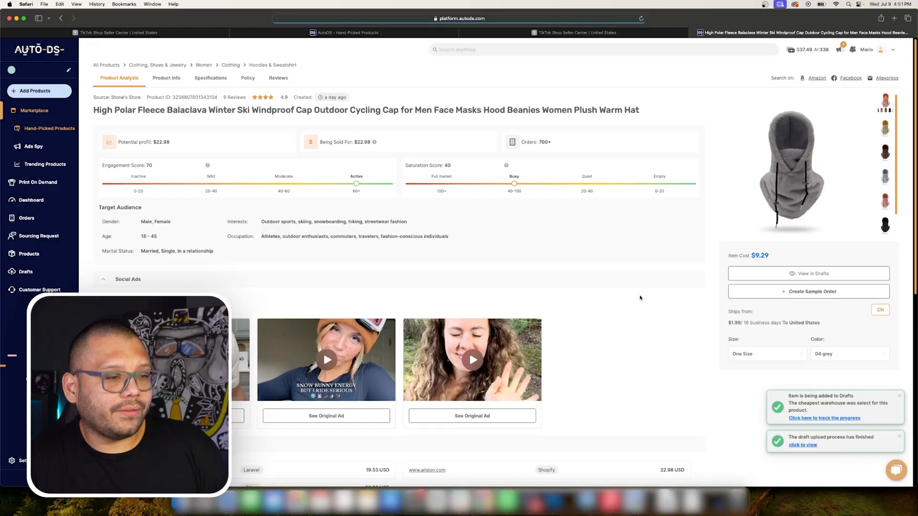
Examine the balaclava's item cost, shipping cost, potential profit, social ads and competitors.
scroll(670, 299, "down", 6)
scroll(731, 273, "up", 6)
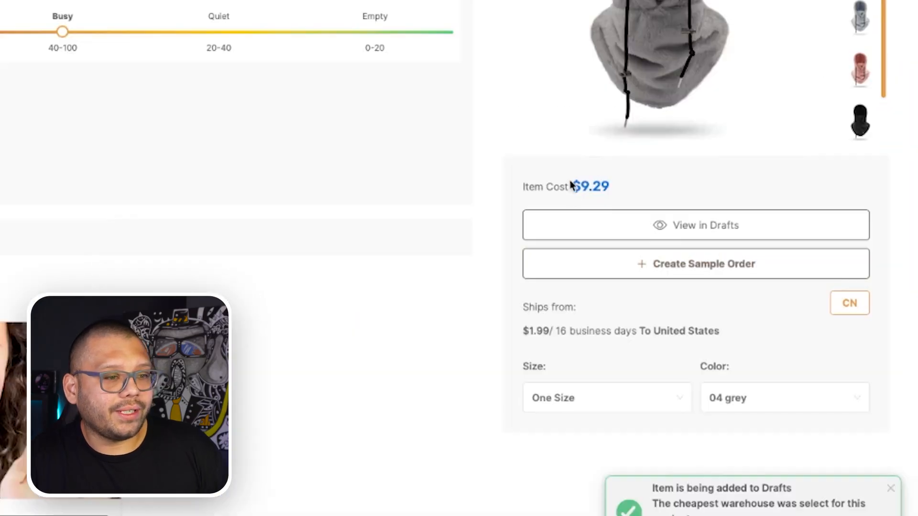
left_click_drag(522, 330, 561, 336)
left_click(163, 70)
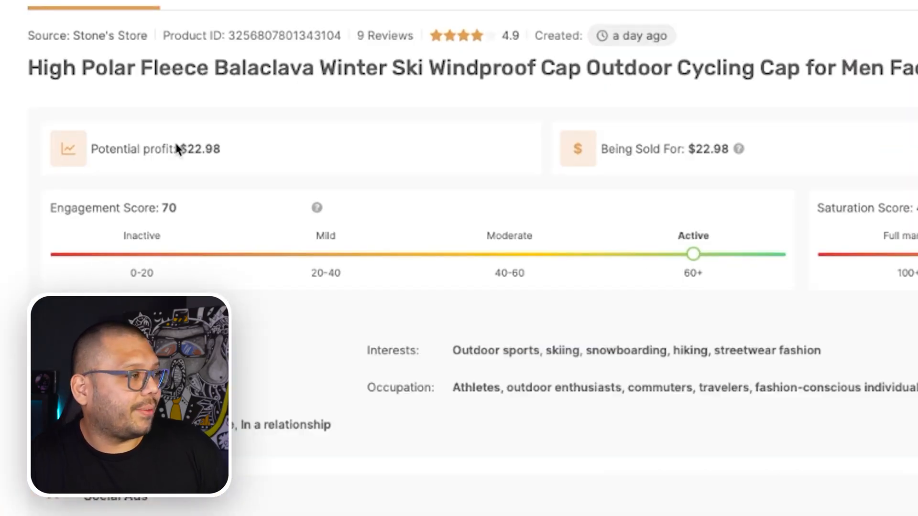
left_click_drag(187, 145, 216, 145)
left_click(206, 306)
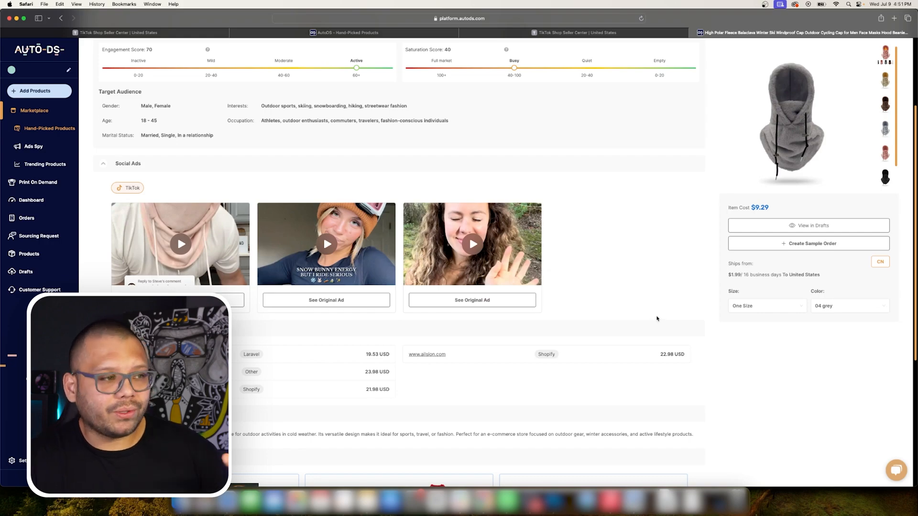
scroll(579, 261, "down", 1)
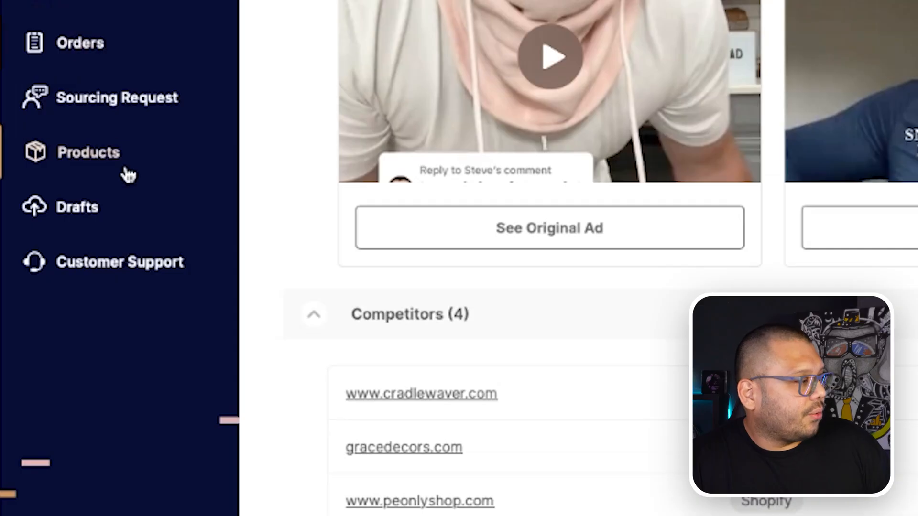
Open the balaclava draft for editing, delete the entire existing content of its description and save.
left_click(103, 206)
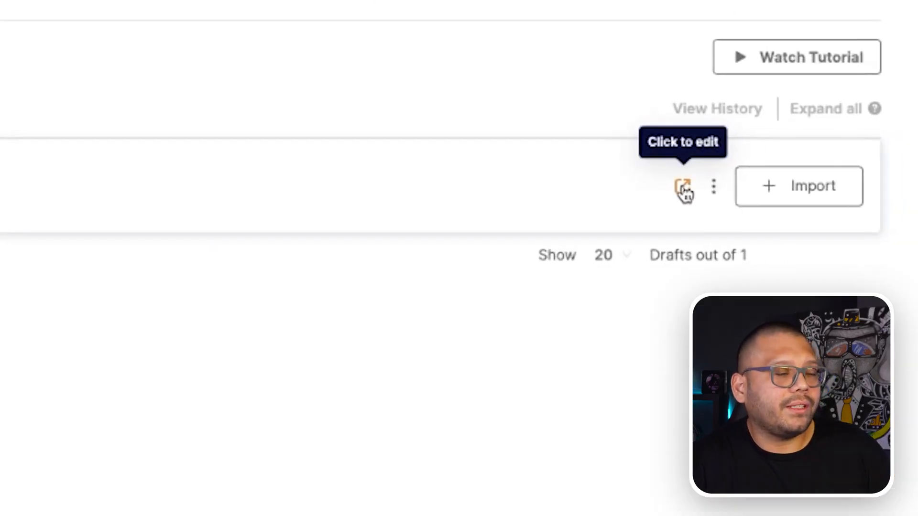
left_click(685, 190)
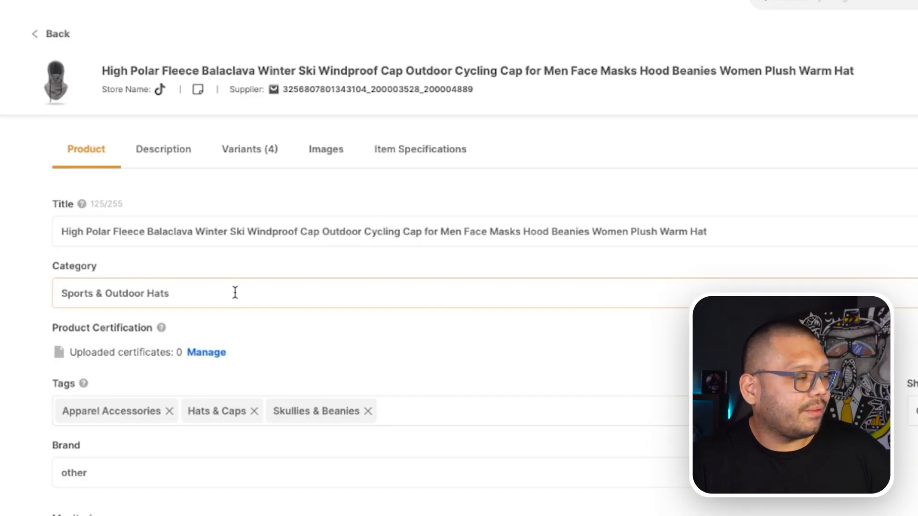
left_click(173, 152)
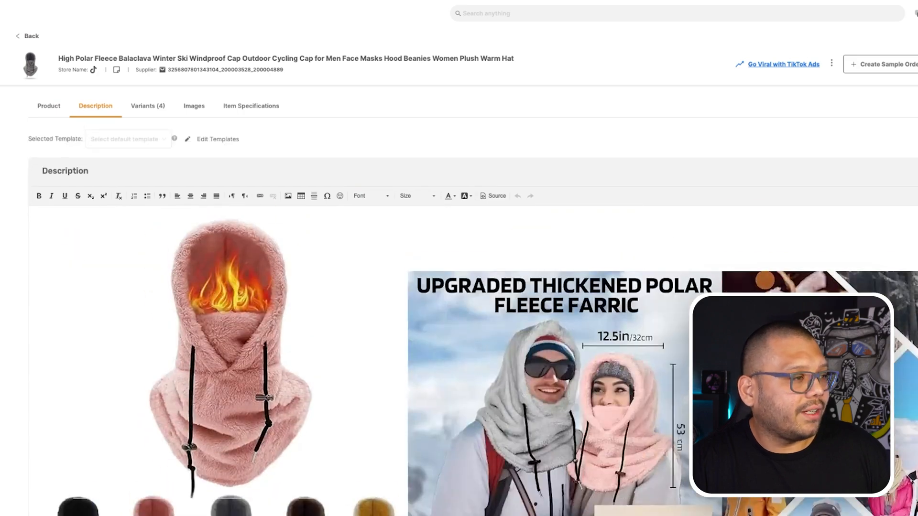
left_click(822, 397)
left_click(587, 233)
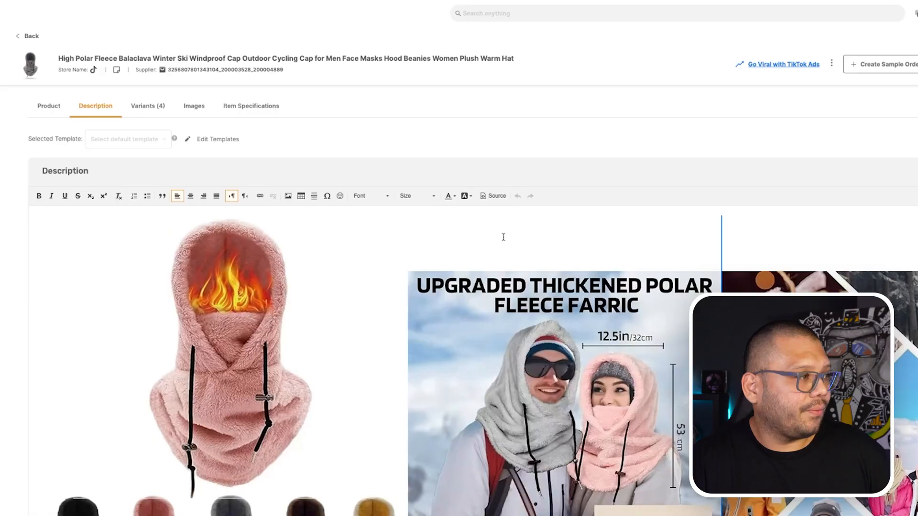
key("ctrl+a")
key("Delete")
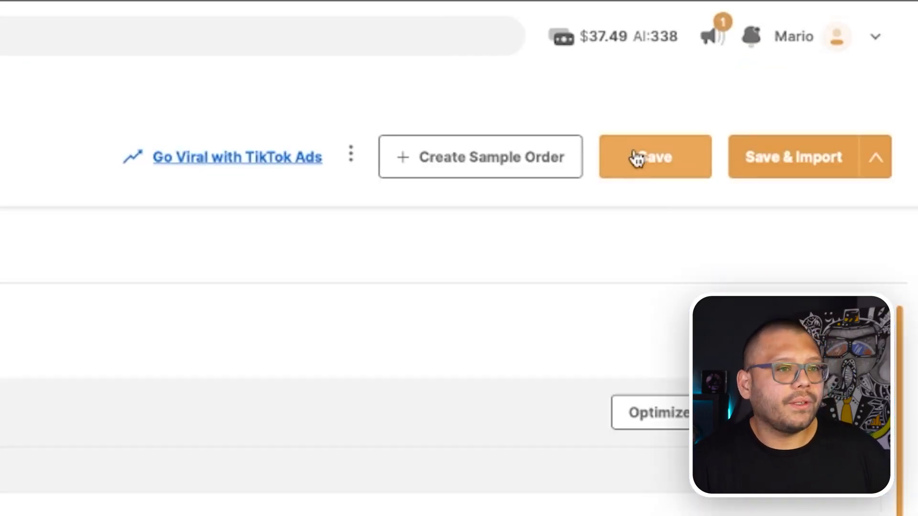
left_click(635, 158)
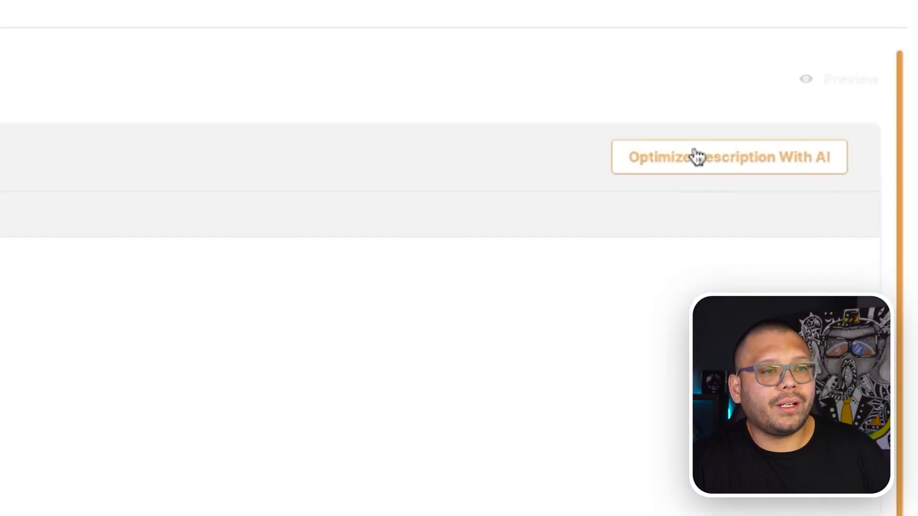
Generate a new product description with AI using the "Make it sound more professional" tone and Balanced temperature, and save it.
left_click(683, 412)
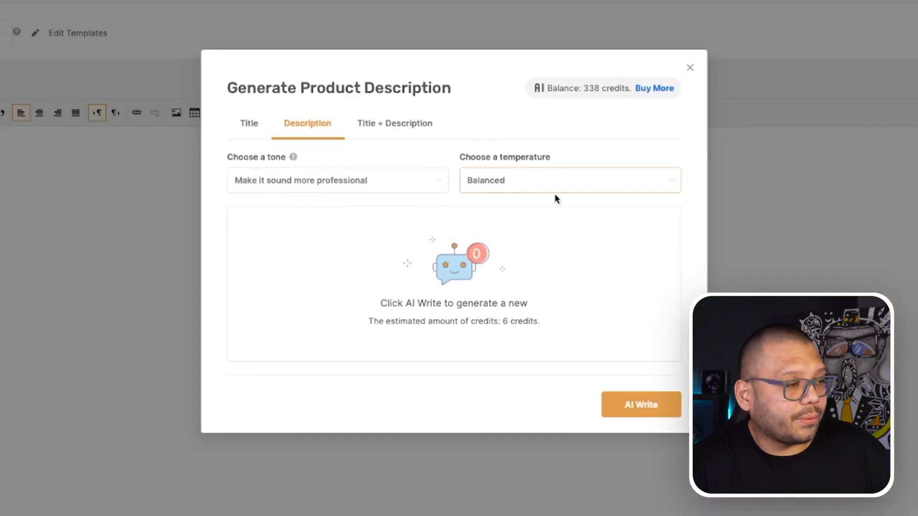
left_click(633, 414)
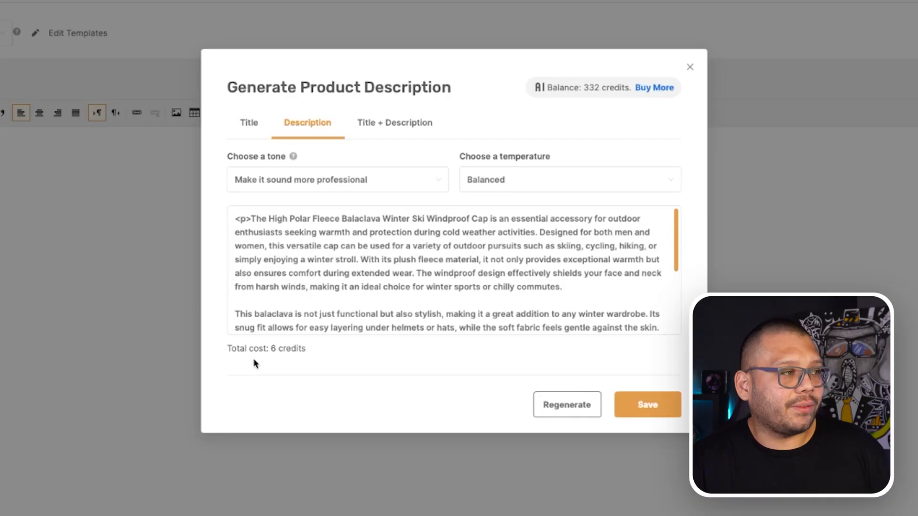
left_click(651, 407)
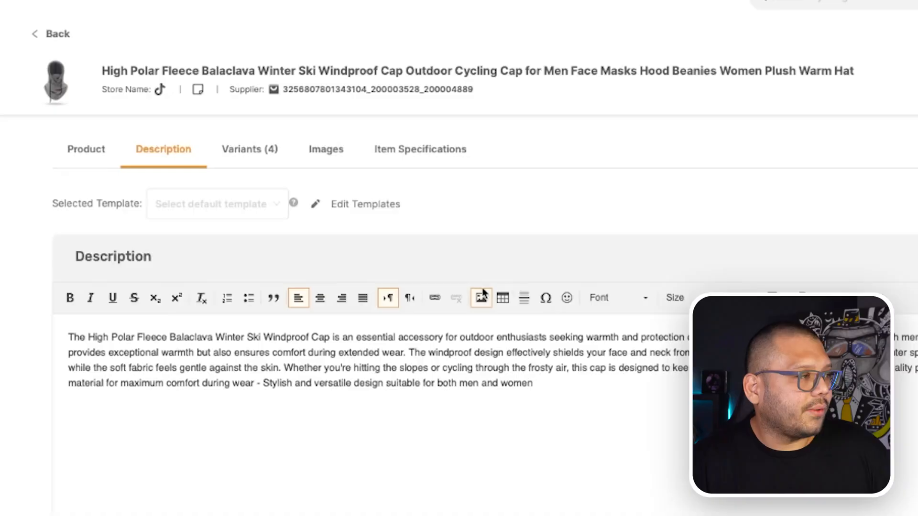
Try a 50% profit with a $0 fixed profit in the 04 Grey variant's pricing, and close it without saving.
left_click(247, 156)
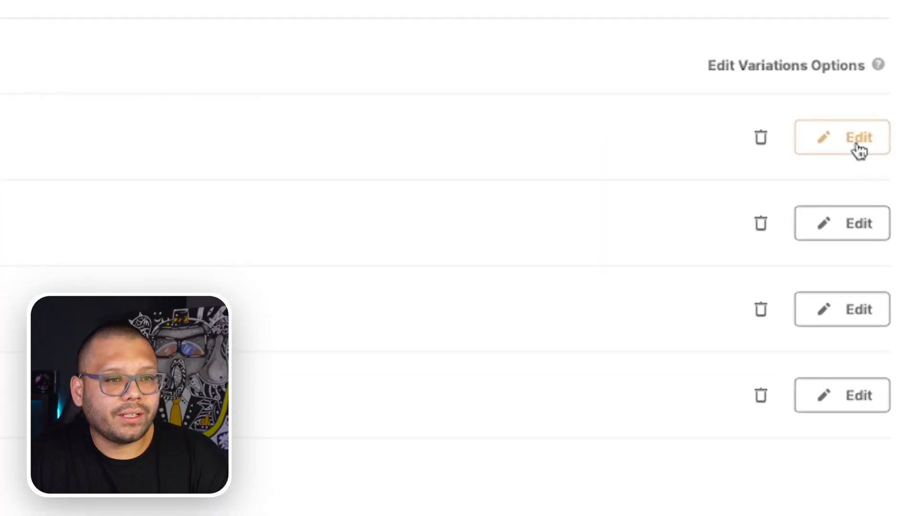
left_click(897, 172)
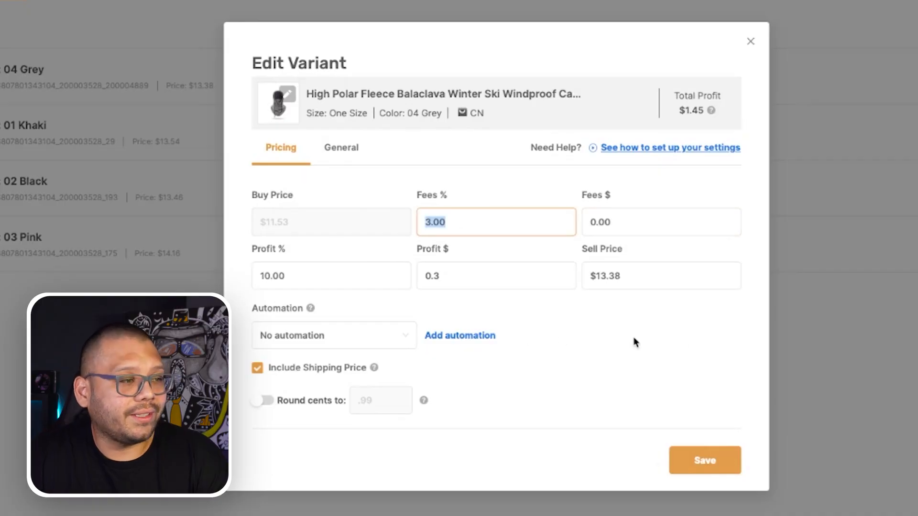
left_click(317, 273)
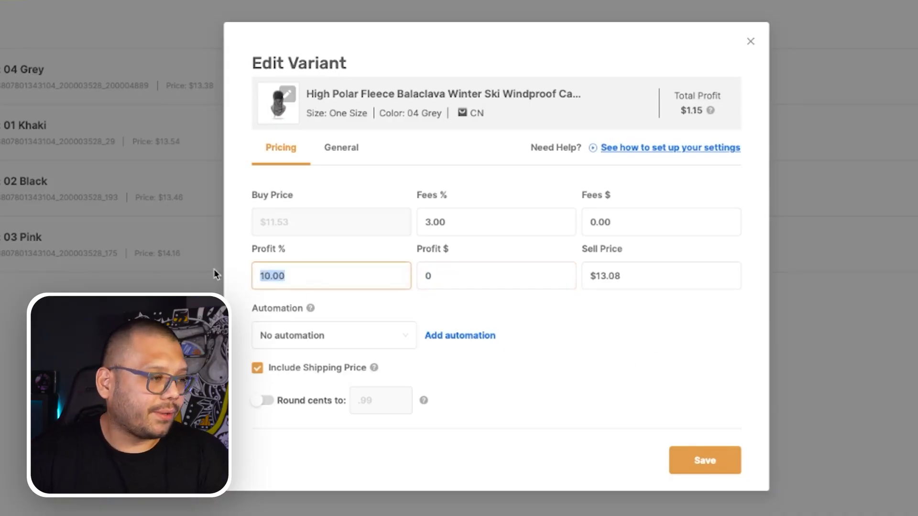
type("50")
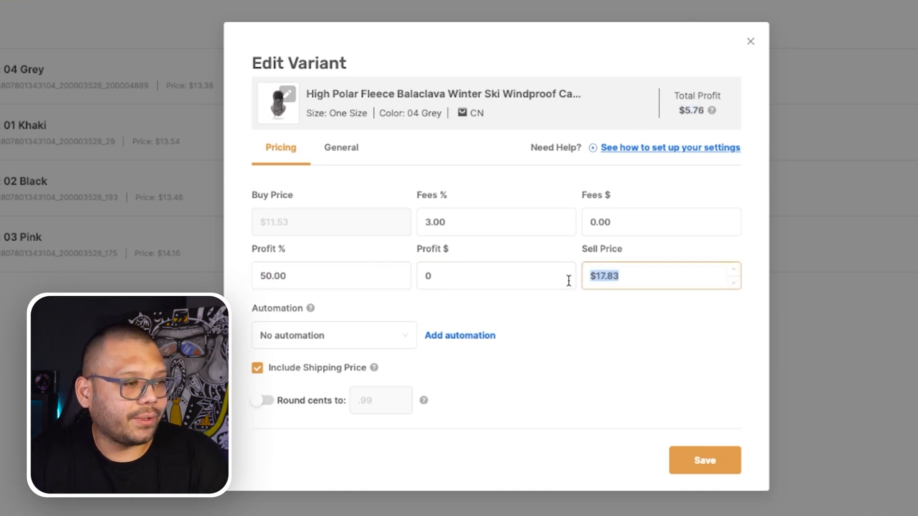
left_click(539, 275)
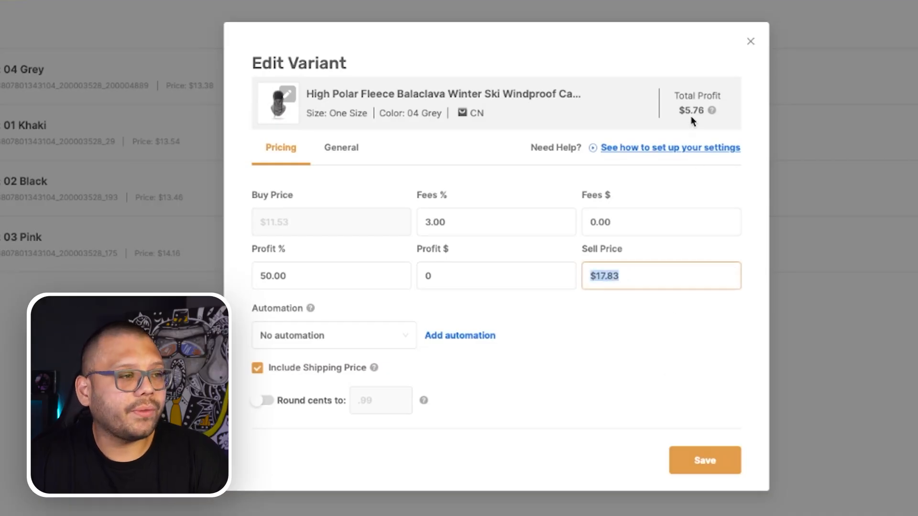
left_click(725, 406)
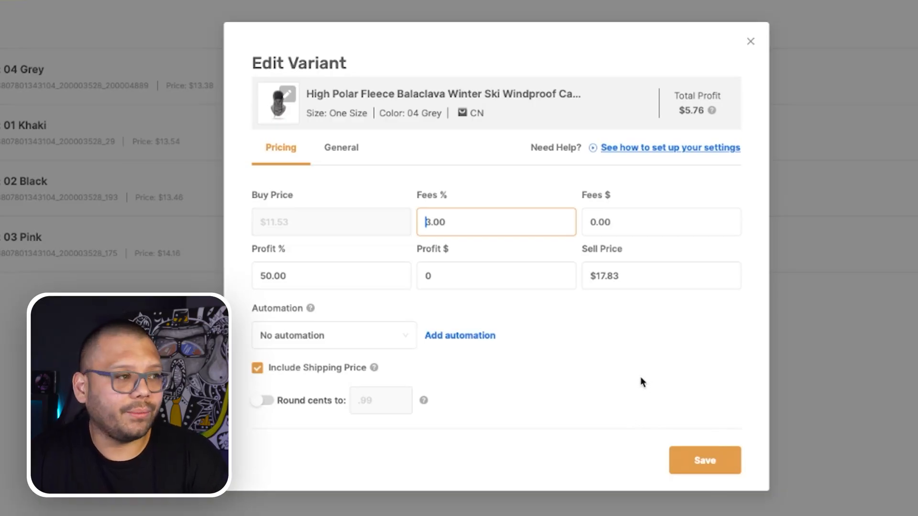
left_click(748, 43)
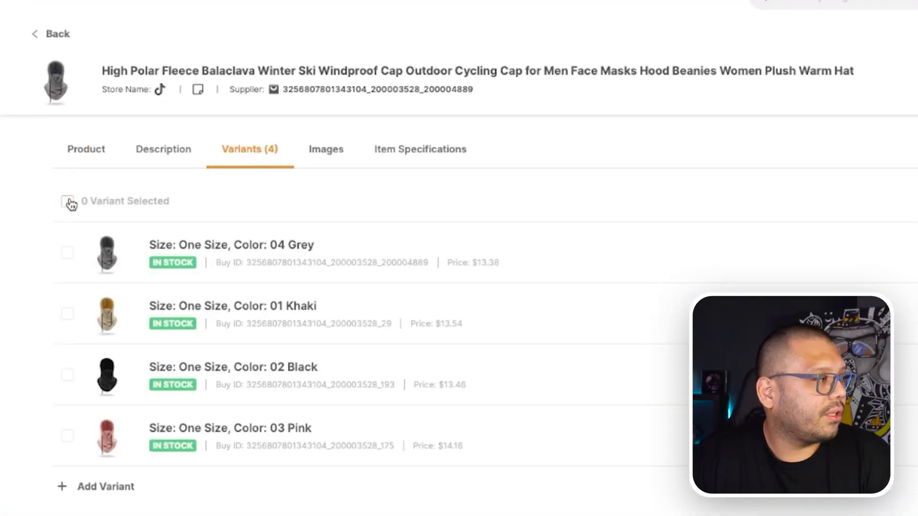
Select all four variants, look at the values that can be edited in bulk, and close without updating.
left_click(70, 203)
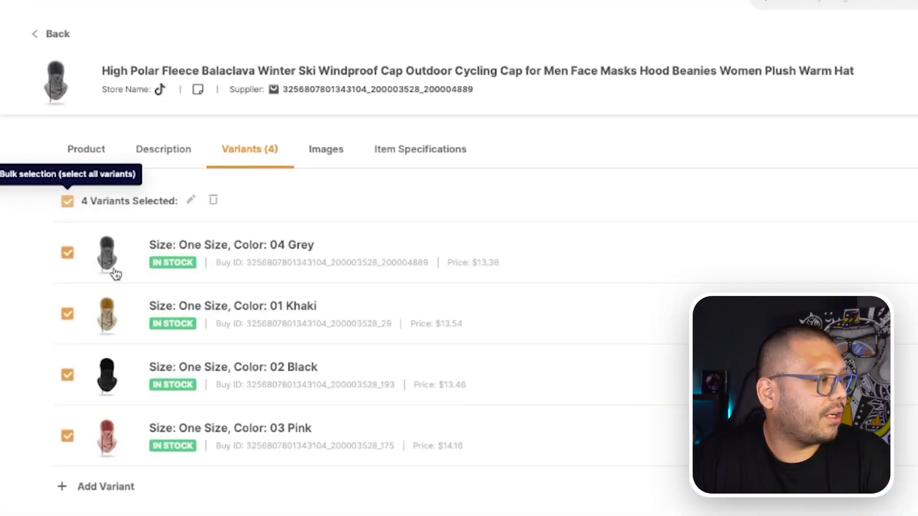
left_click(189, 201)
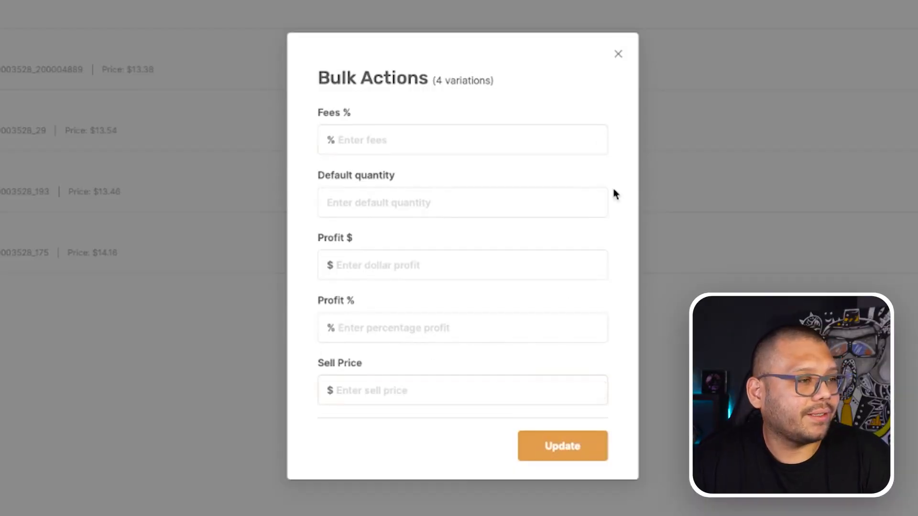
left_click(618, 54)
Review the balaclava's product images, and save and import the listing to the TikTok store.
left_click(258, 111)
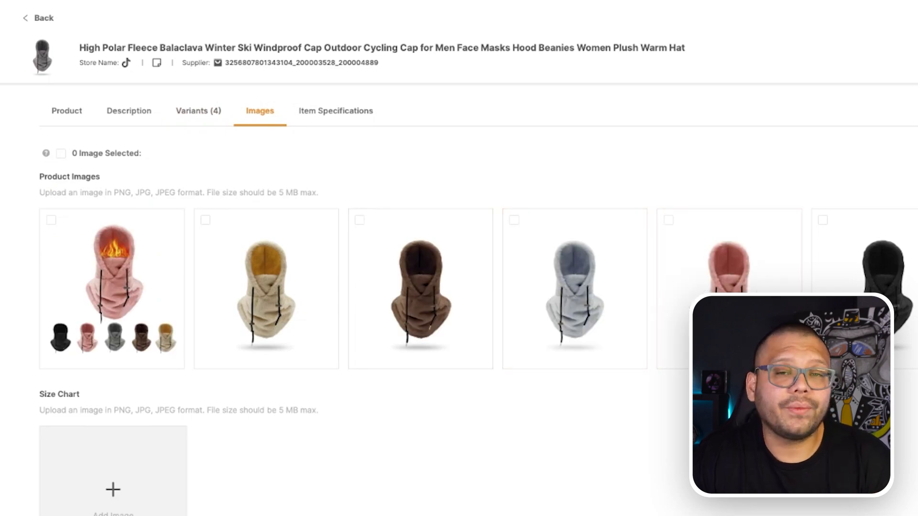
left_click(772, 152)
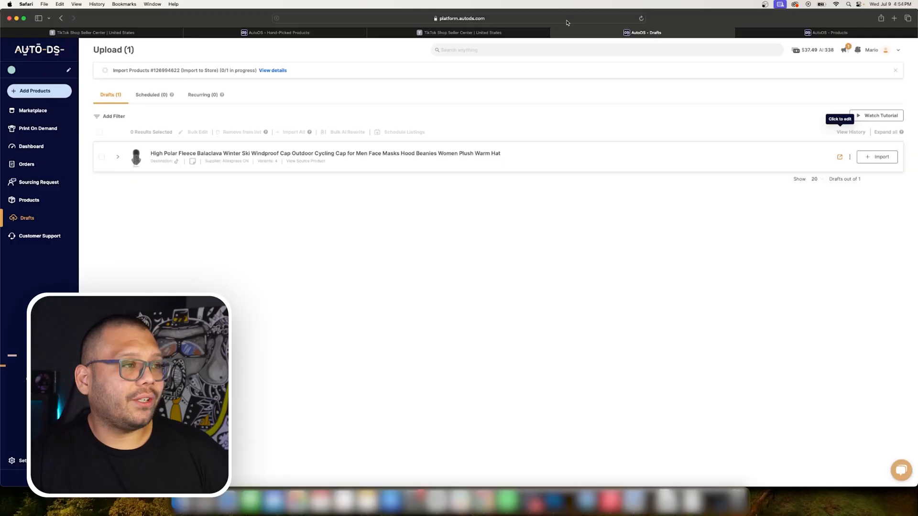
Go to the AliExpress website and search for "electronics".
left_click(554, 19)
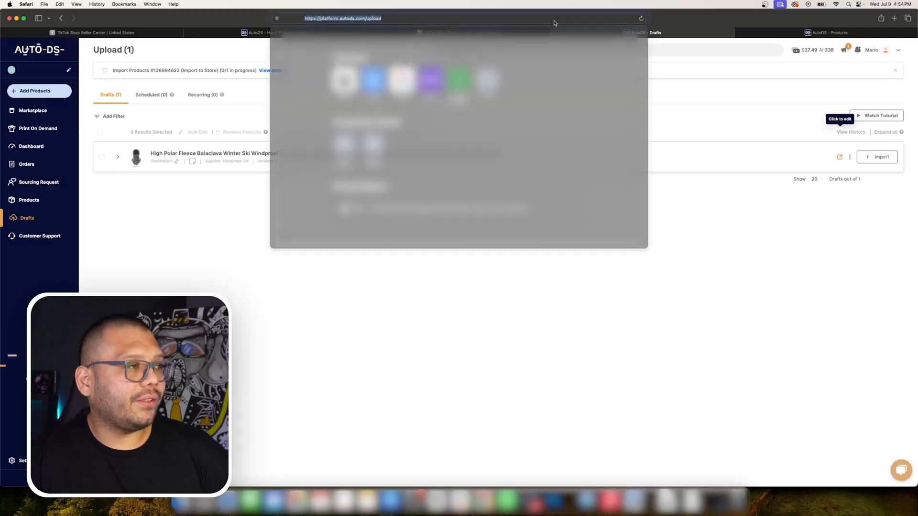
type("aliex")
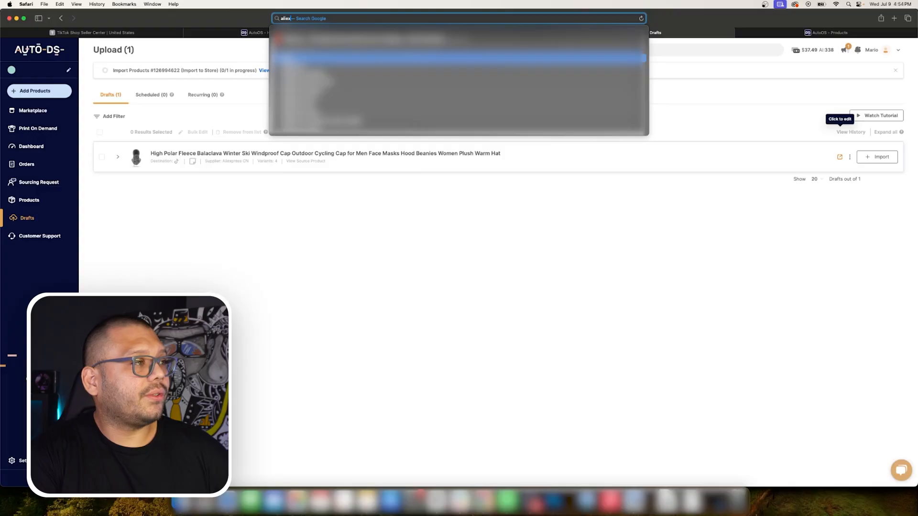
key("Return")
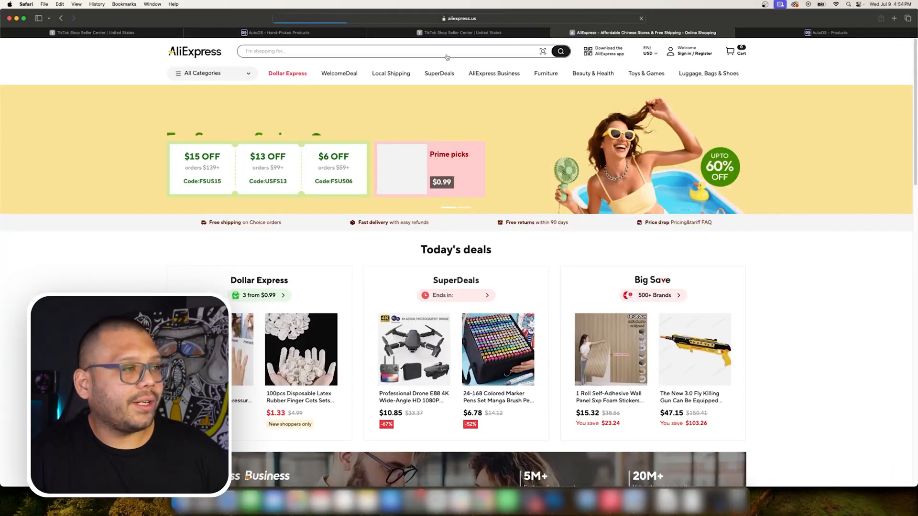
left_click(411, 50)
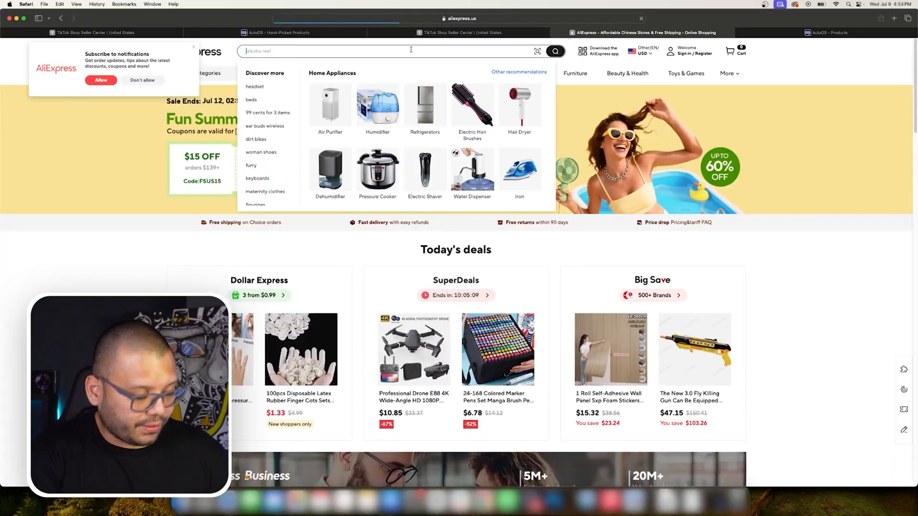
type("electronics")
key("Return")
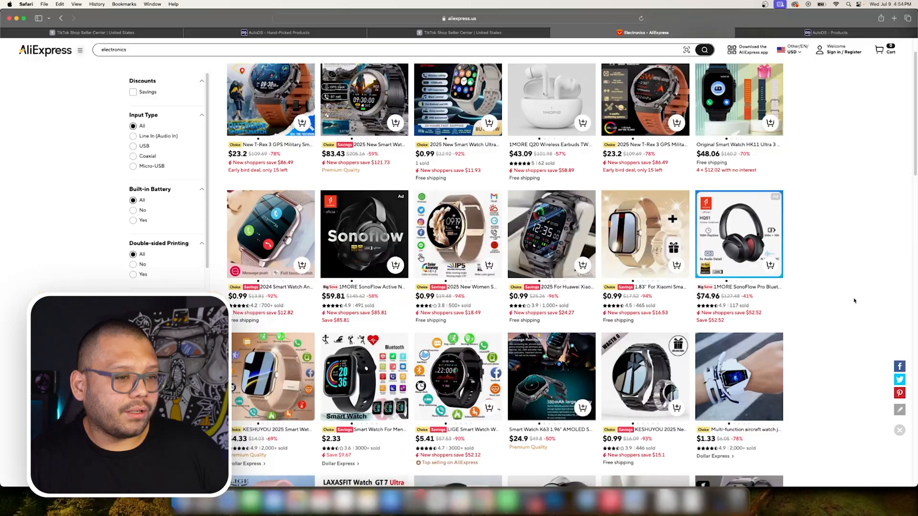
Open the 1MORE SonoFlow Pro Bluetooth Headphones product from the results and copy its page URL.
left_click(735, 243)
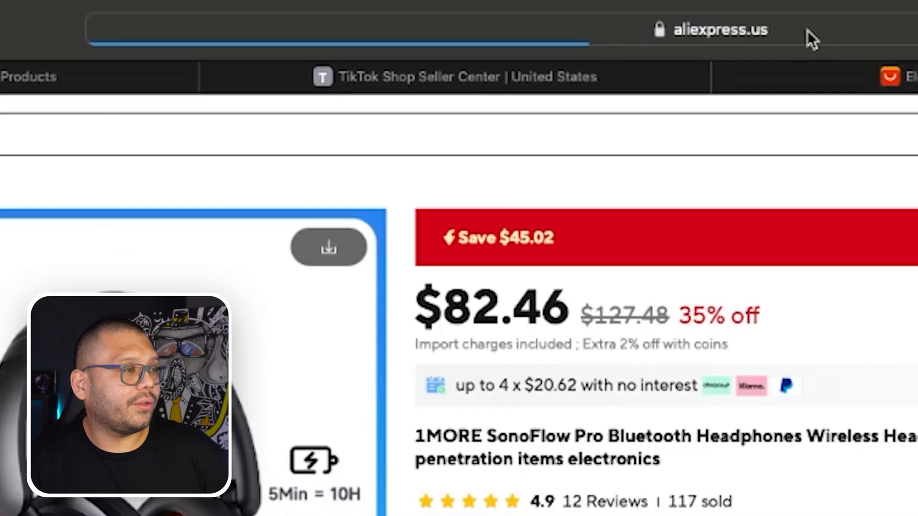
left_click(495, 20)
key("super+x")
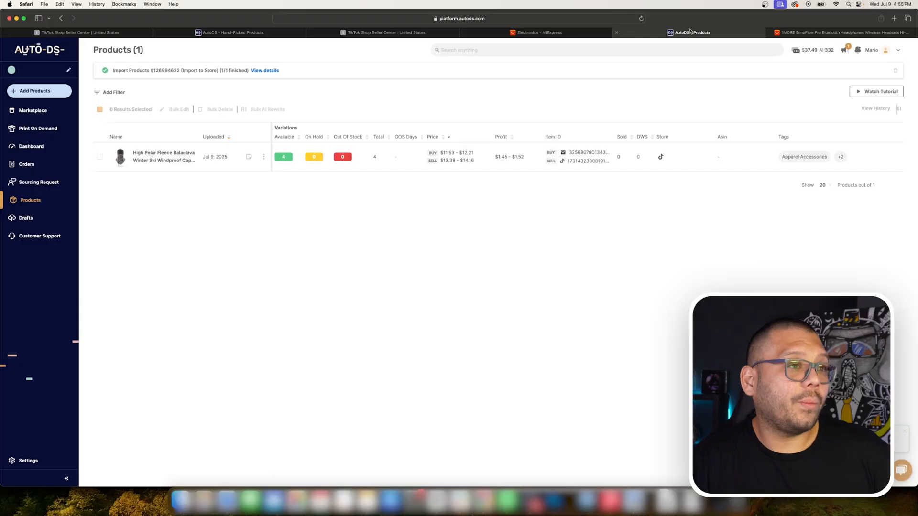
Switch to AutoDS, start adding a single product, and paste the copied headphones link as the supplier URL.
left_click(40, 91)
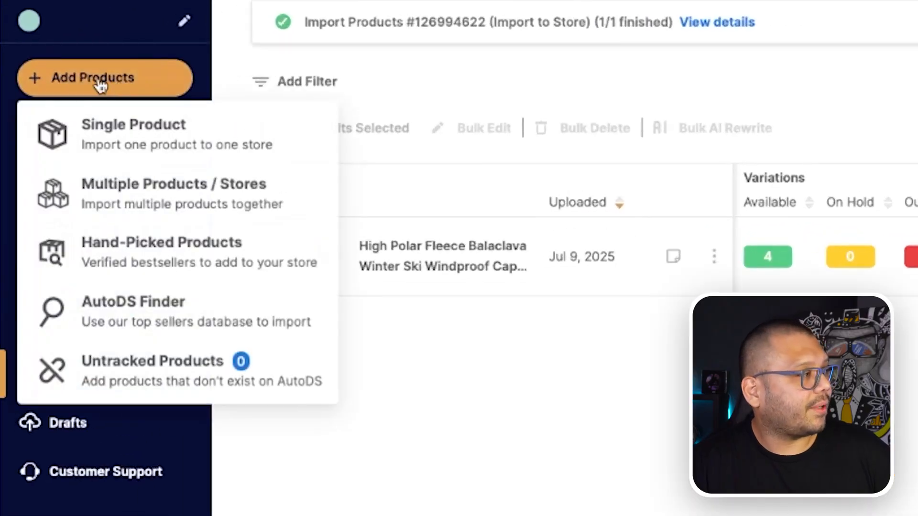
left_click(110, 129)
left_click(252, 257)
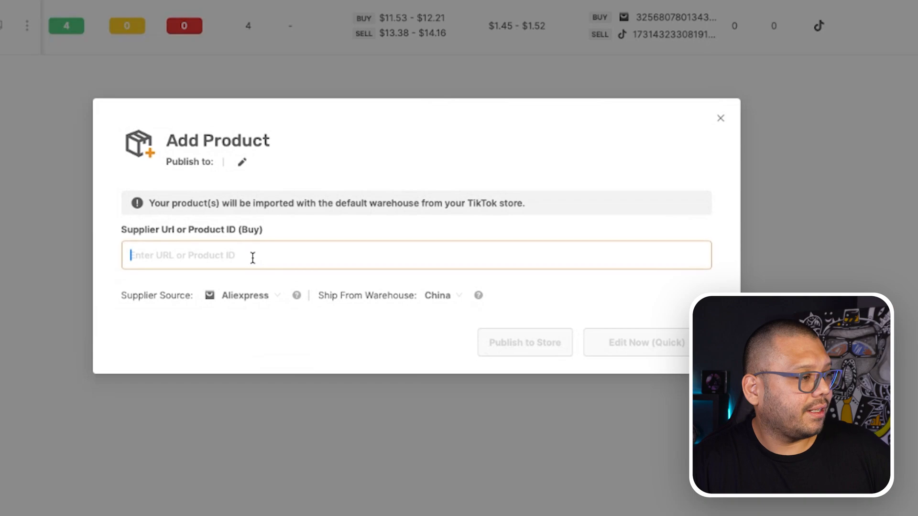
key("super+v")
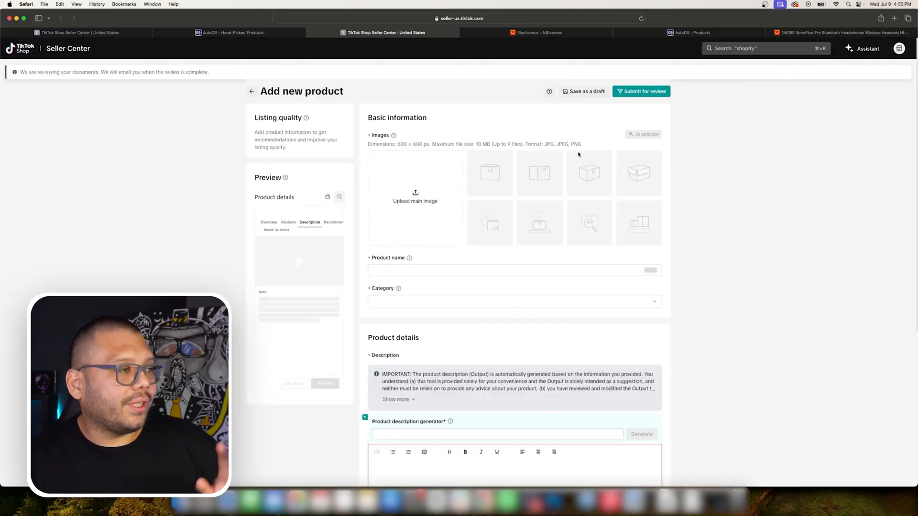
Return to the TikTok Shop Seller Center home page and start adding the tax information.
left_click(29, 52)
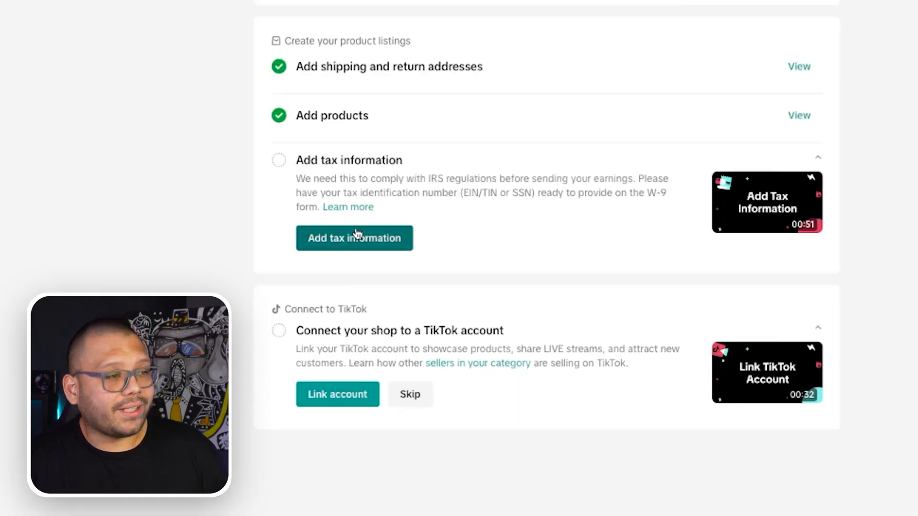
left_click(399, 260)
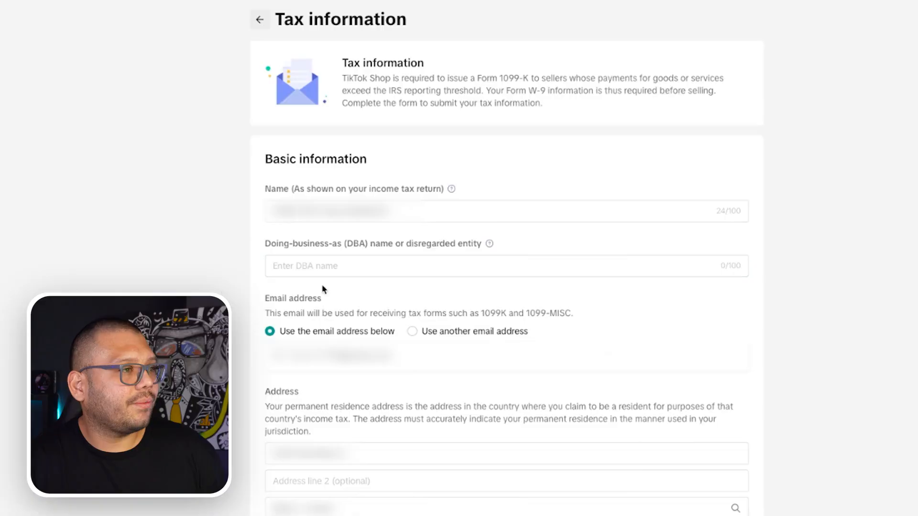
Set the business type to Individual, enter the taxpayer identification number, accept both declarations, and choose Individual / Sole proprietor / Single-member LLC as tax classification.
scroll(564, 410, "down", 6)
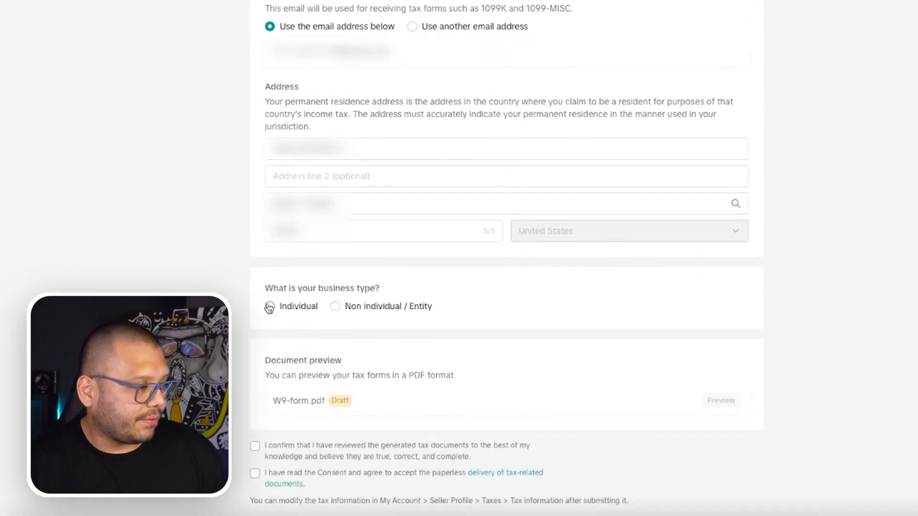
left_click(270, 306)
scroll(461, 389, "down", 1)
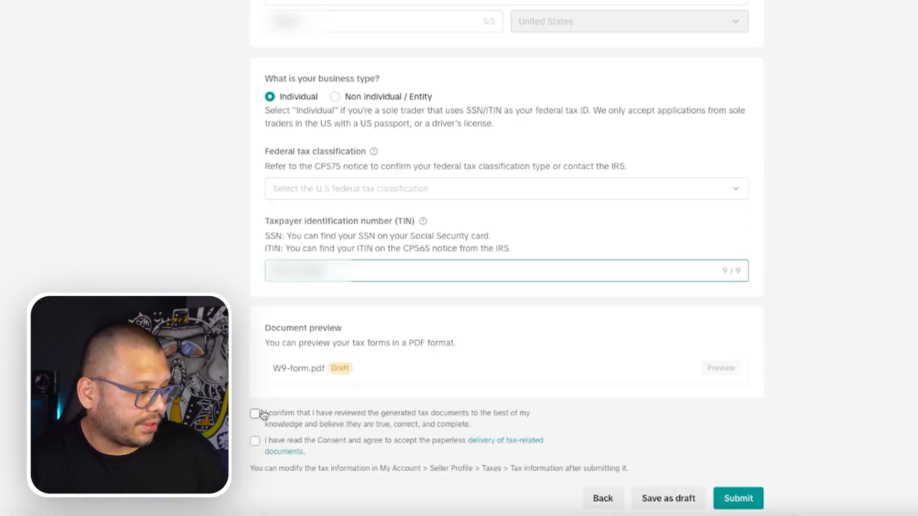
left_click(256, 414)
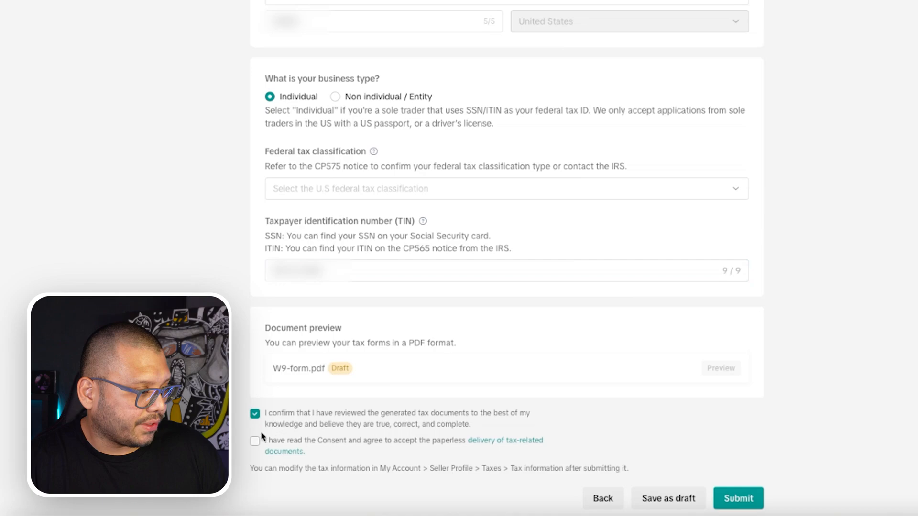
left_click(746, 498)
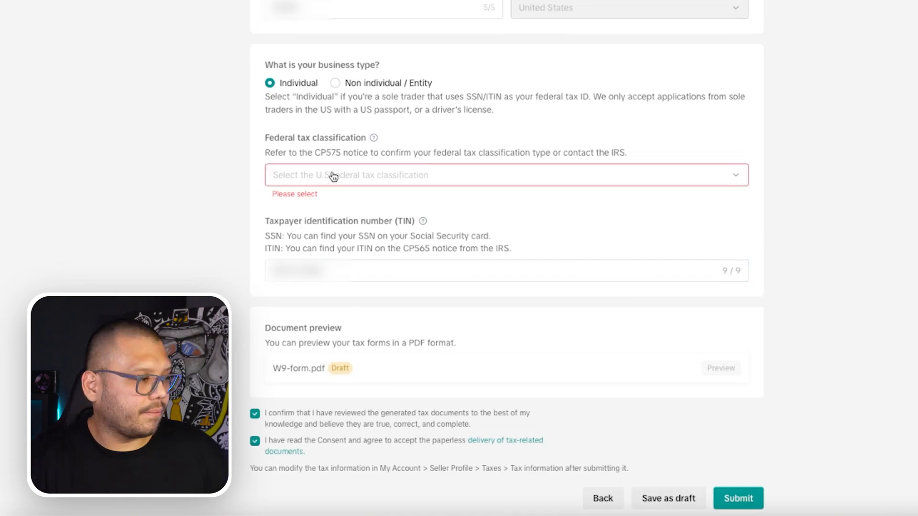
left_click(389, 177)
left_click(355, 207)
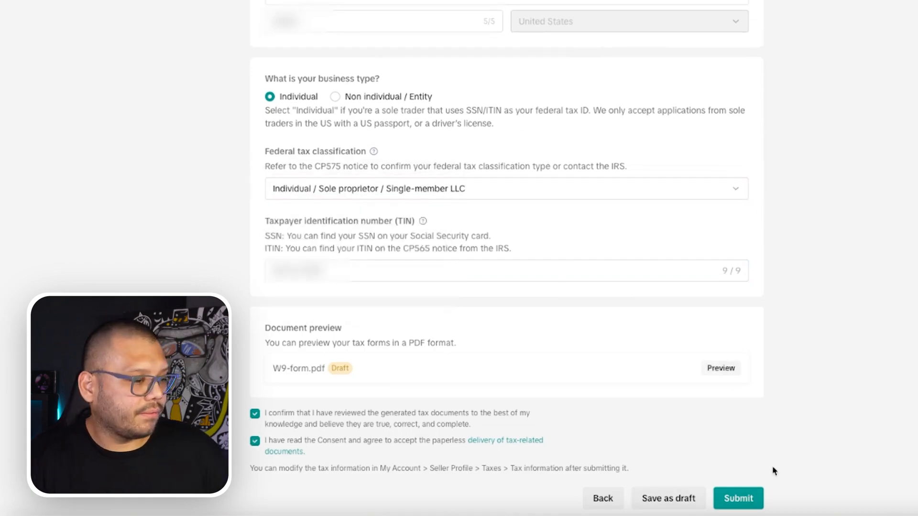
Submit the tax form, signing it with the full name, and start linking a TikTok account to the shop.
left_click(738, 498)
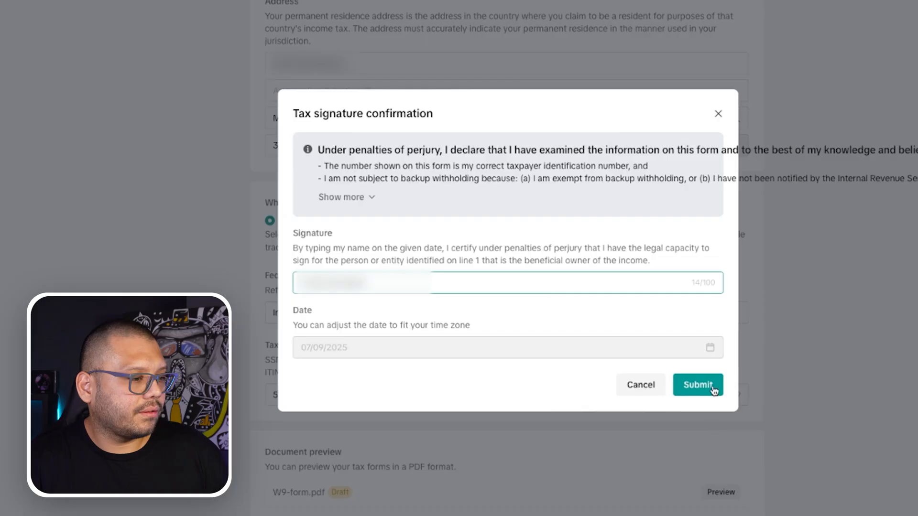
left_click(698, 386)
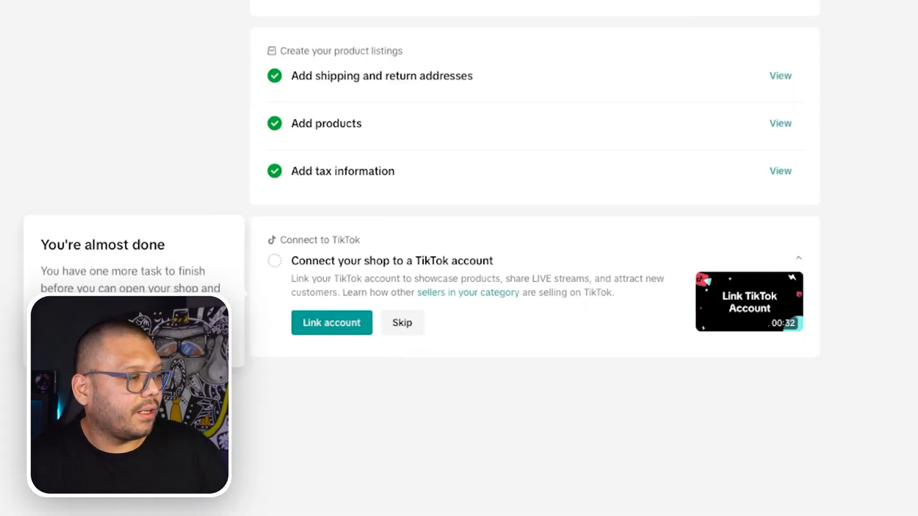
left_click(325, 315)
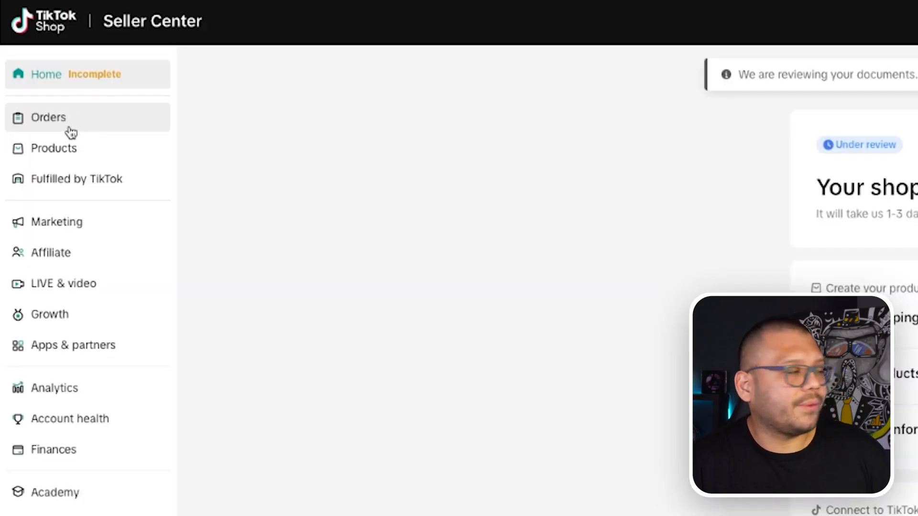
Look through the order, return and fulfillment pages, postpone the order handling capacity setup, and view the options for adding a pickup warehouse.
left_click(71, 131)
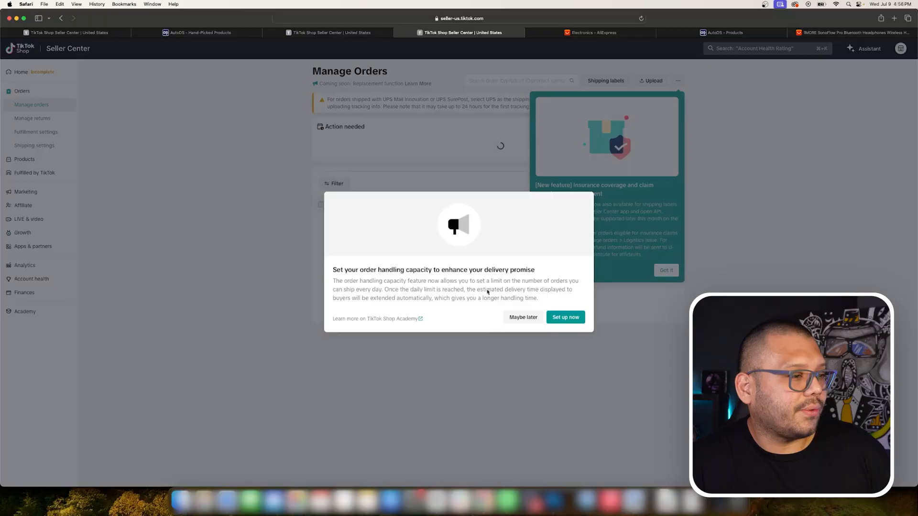
left_click(522, 318)
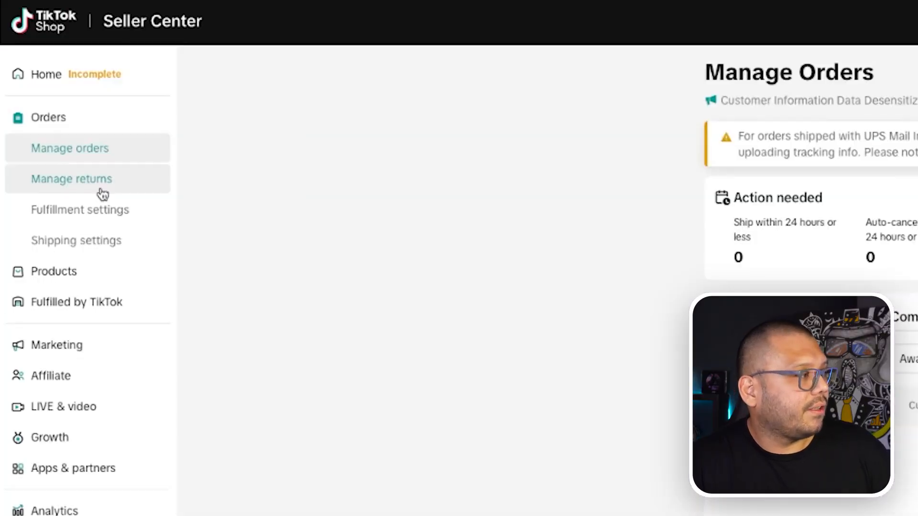
left_click(45, 120)
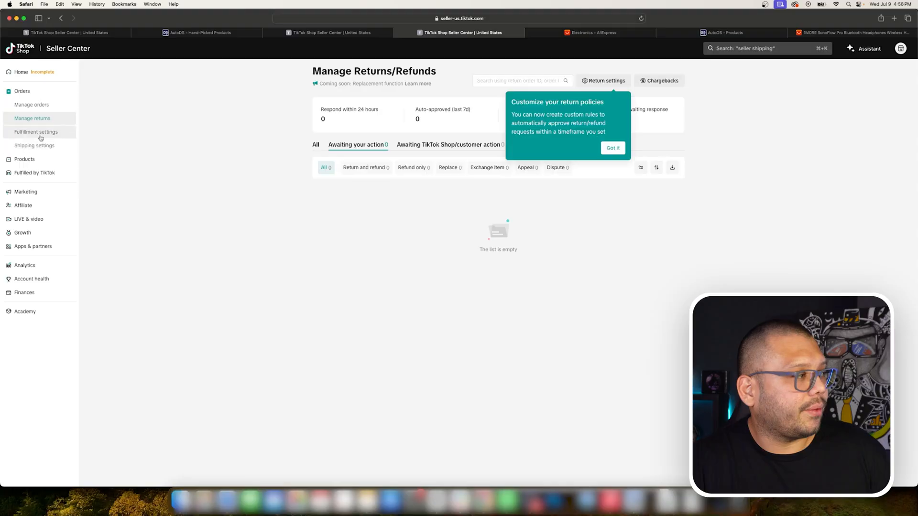
left_click(41, 137)
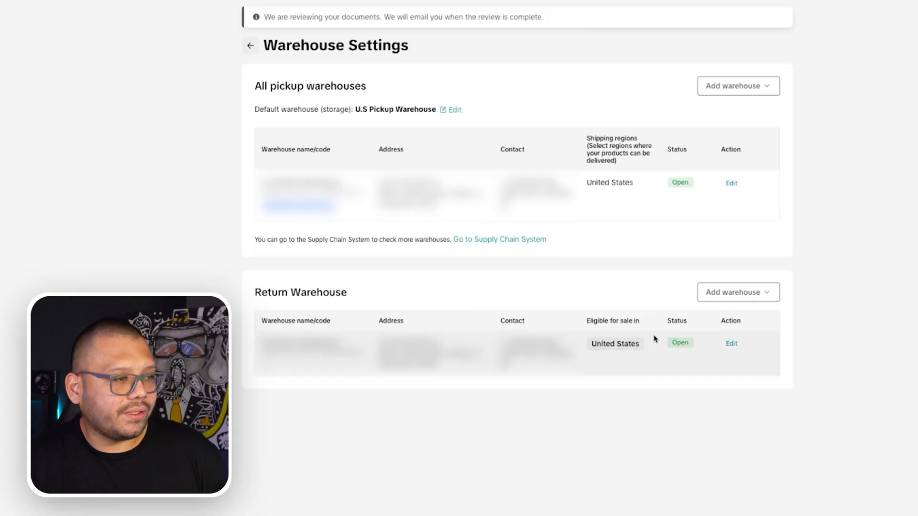
left_click(730, 86)
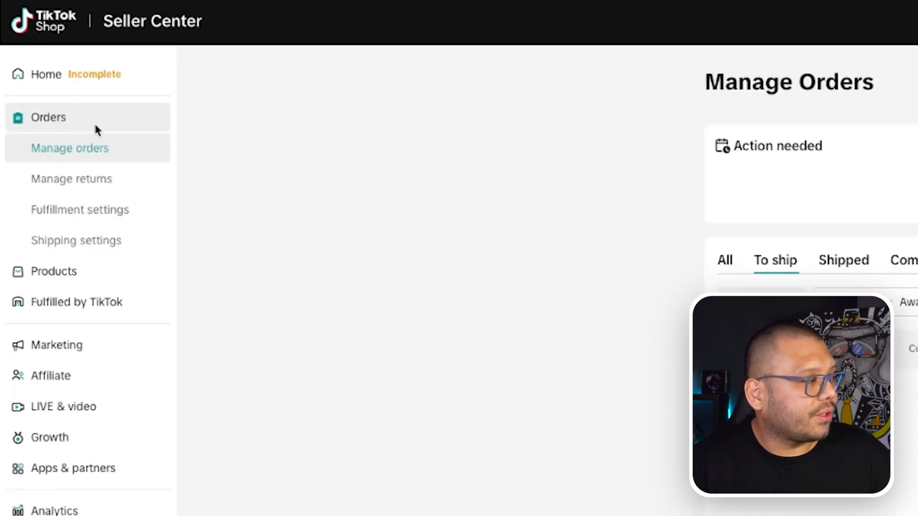
Open the shop's shipping settings, dismiss the shipping badge and free-shipping slider notices, and show the delivery settings.
left_click(96, 241)
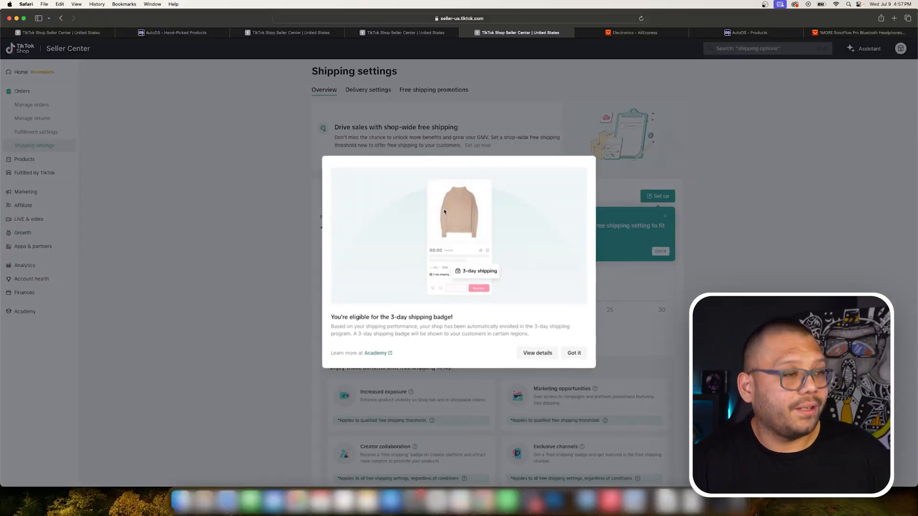
left_click(572, 353)
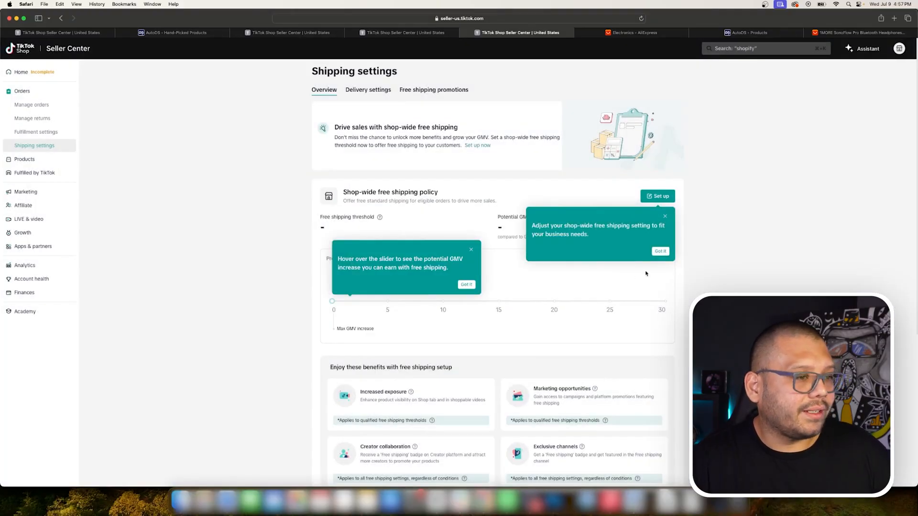
left_click(466, 285)
left_click(364, 94)
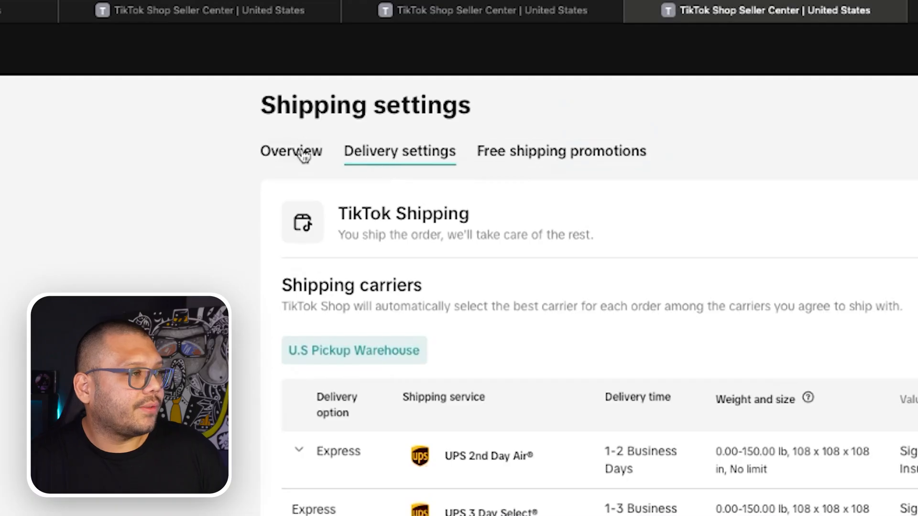
left_click(306, 157)
left_click(405, 160)
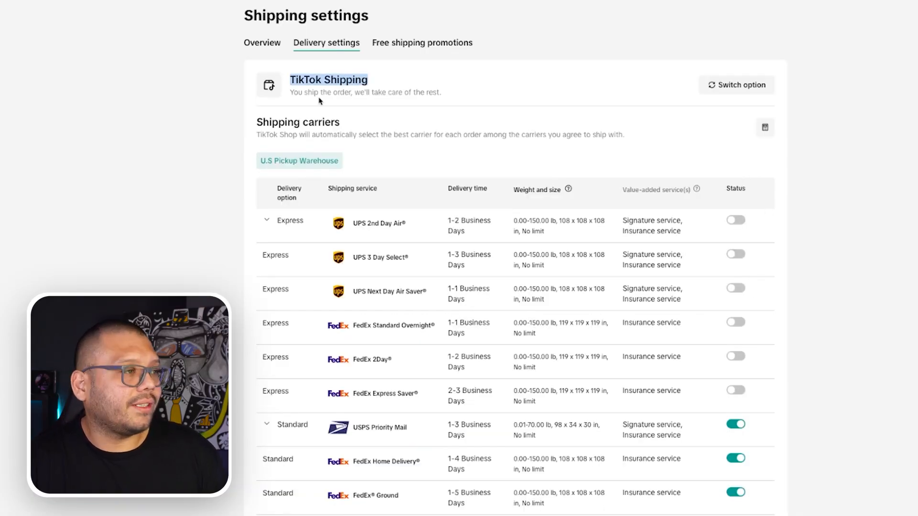
left_click_drag(364, 94, 447, 97)
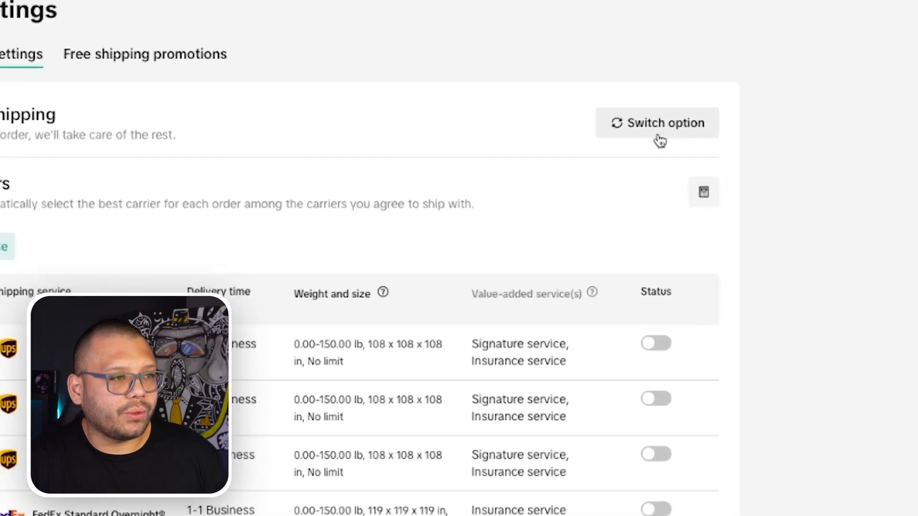
Try to switch the delivery option from TikTok Shipping to Seller Shipping, and start creating the shipping template it requires.
left_click(657, 134)
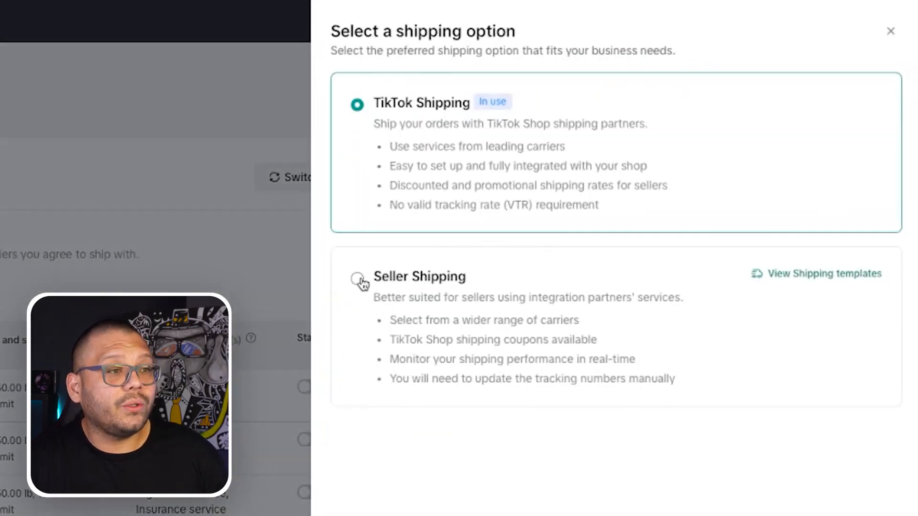
left_click(357, 279)
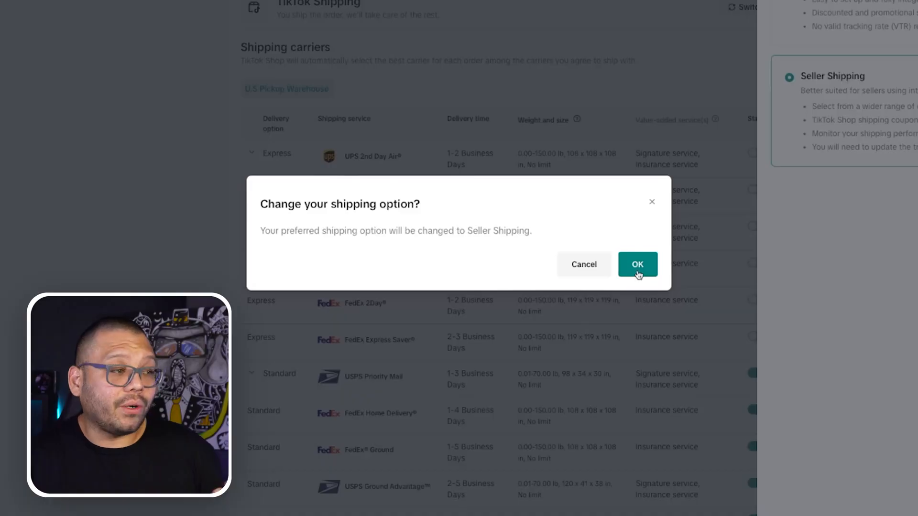
left_click(638, 264)
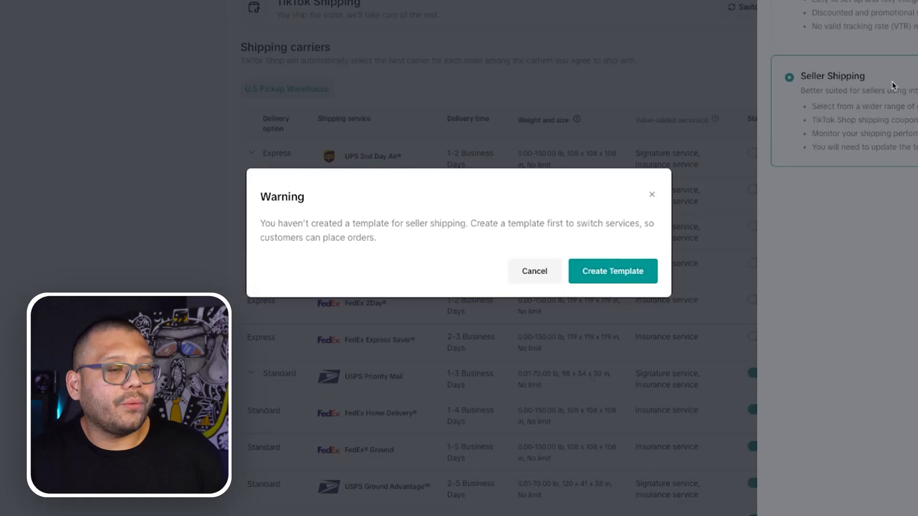
left_click(615, 272)
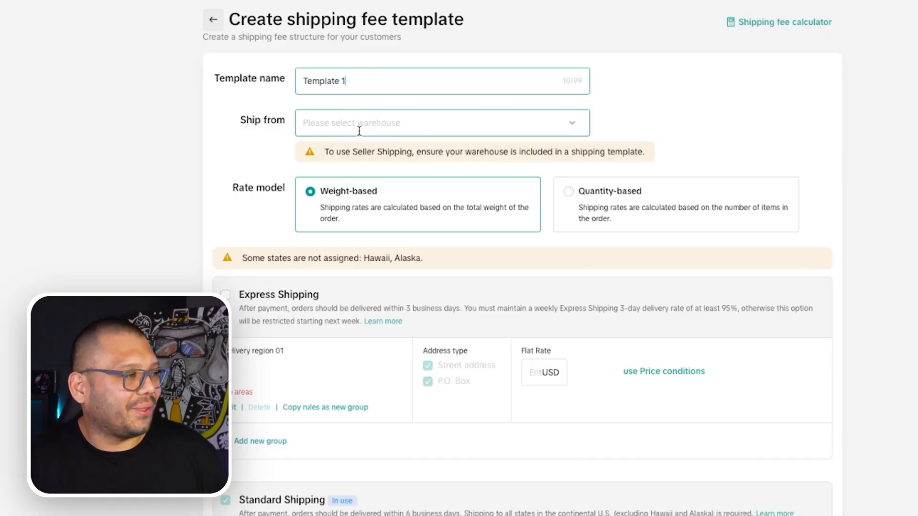
Name the shipping fee template "Template 1", ship from the U.S Pickup Warehouse, and choose the Quantity-based rate model.
left_click(509, 122)
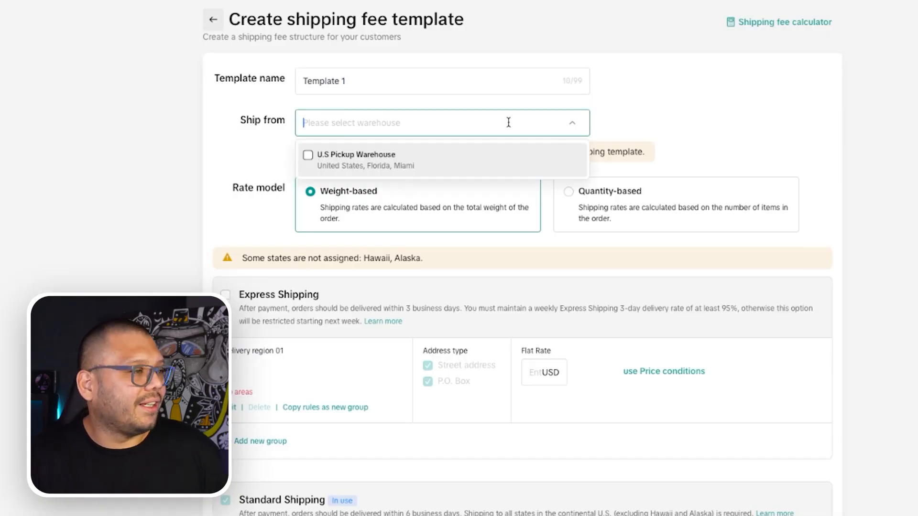
left_click(309, 158)
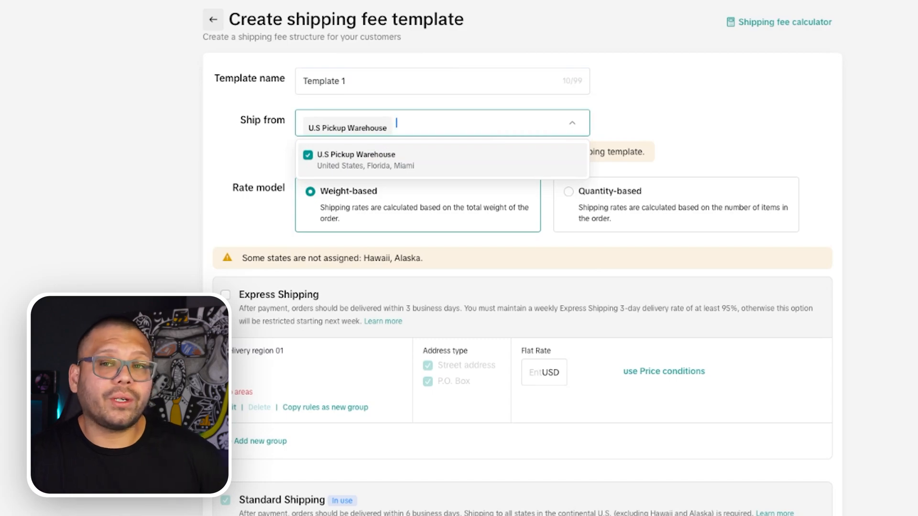
left_click(358, 127)
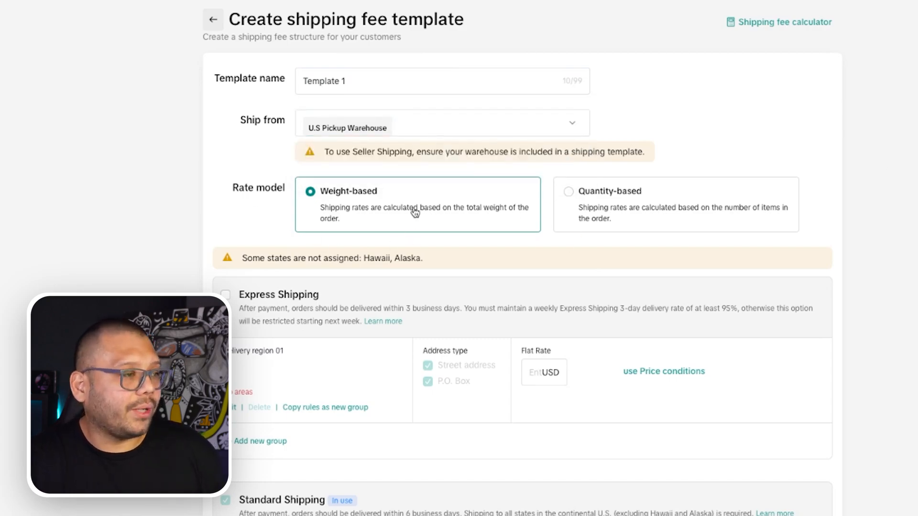
left_click(567, 194)
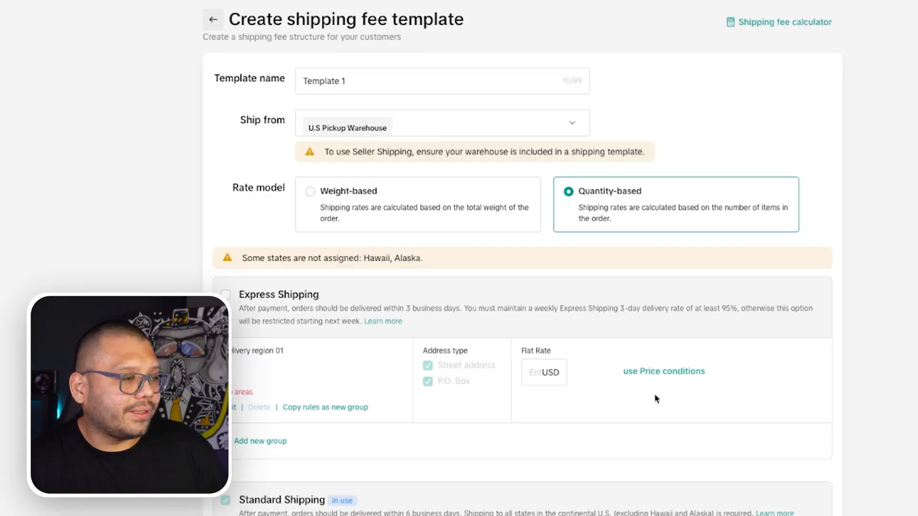
Review the ship-to states of Standard Shipping's Delivery region 01 and save the selection with Hawaii and Alaska excluded.
scroll(656, 399, "down", 2)
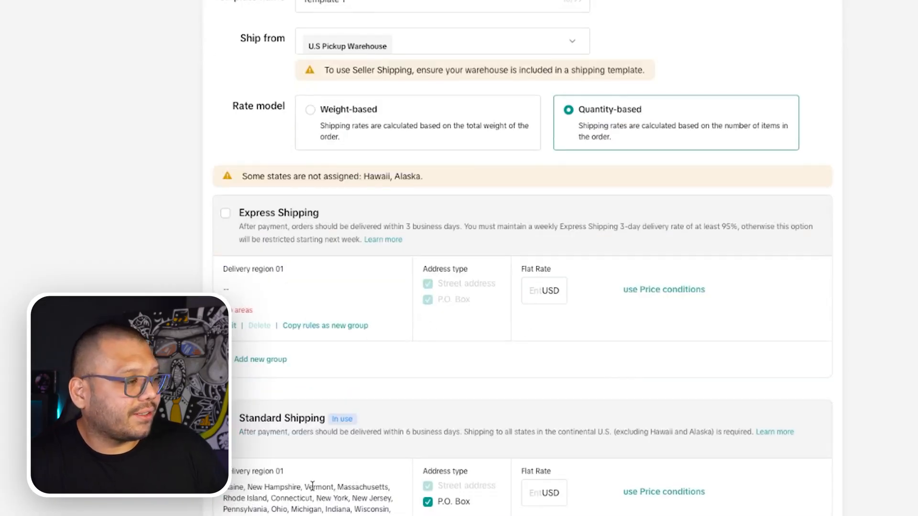
scroll(301, 484, "down", 8)
scroll(464, 480, "down", 5)
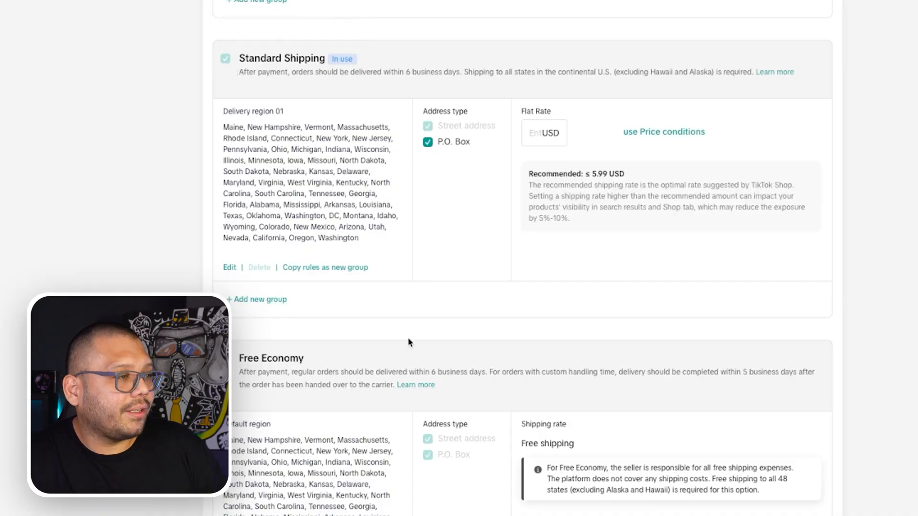
left_click_drag(280, 137, 373, 243)
left_click(373, 242)
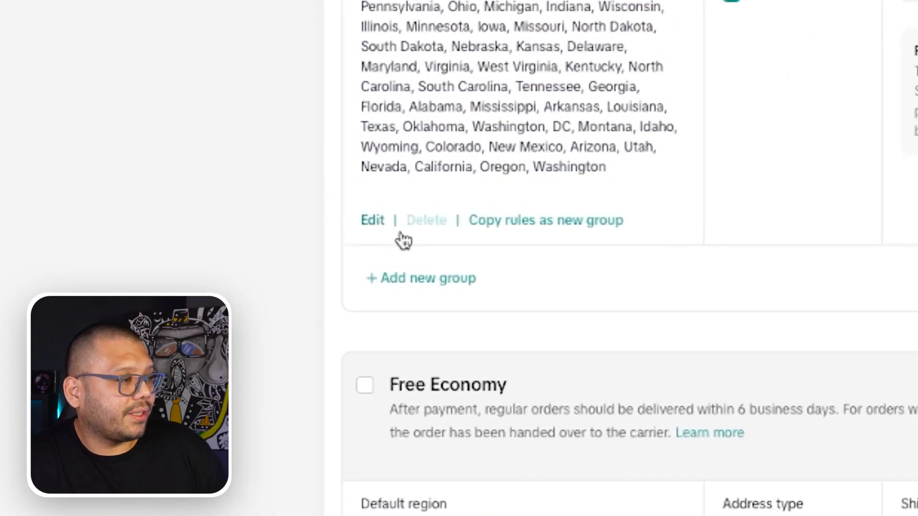
left_click(373, 221)
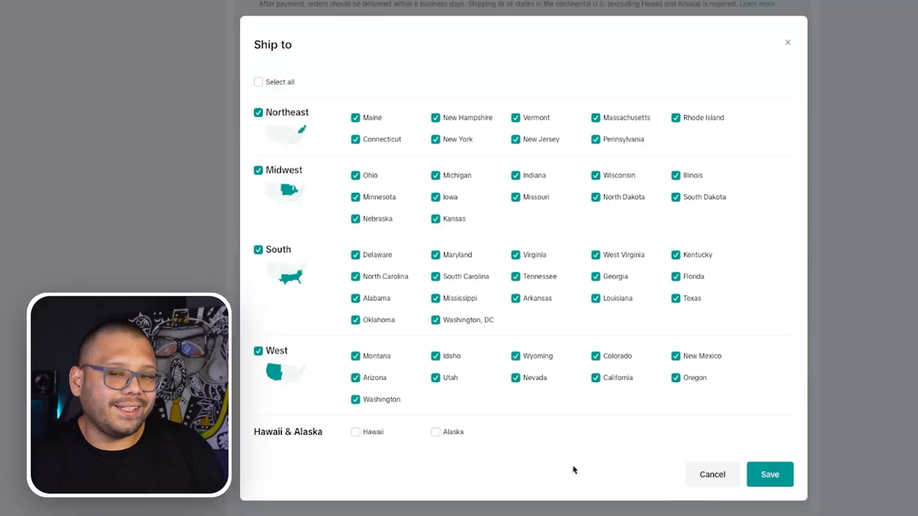
left_click(786, 476)
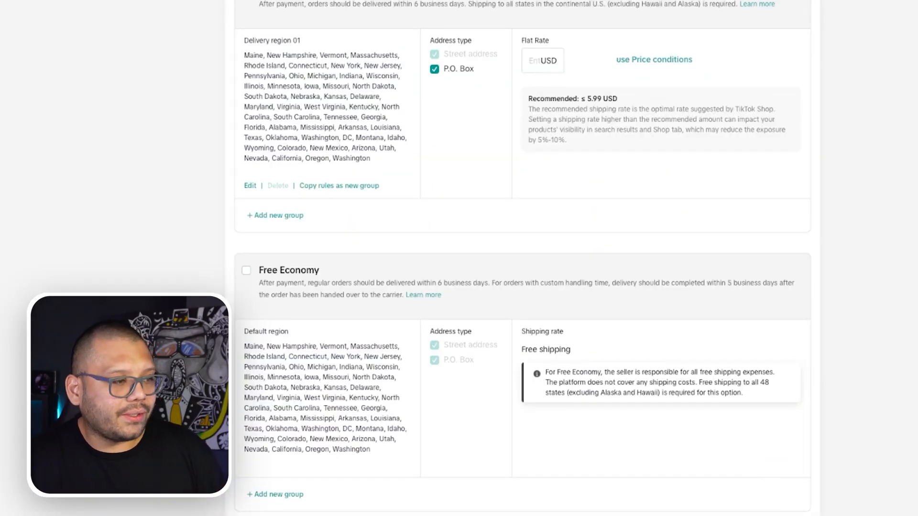
Set the Standard Shipping flat rate to 0 USD and save the shipping template.
scroll(555, 107, "up", 1)
left_click(536, 123)
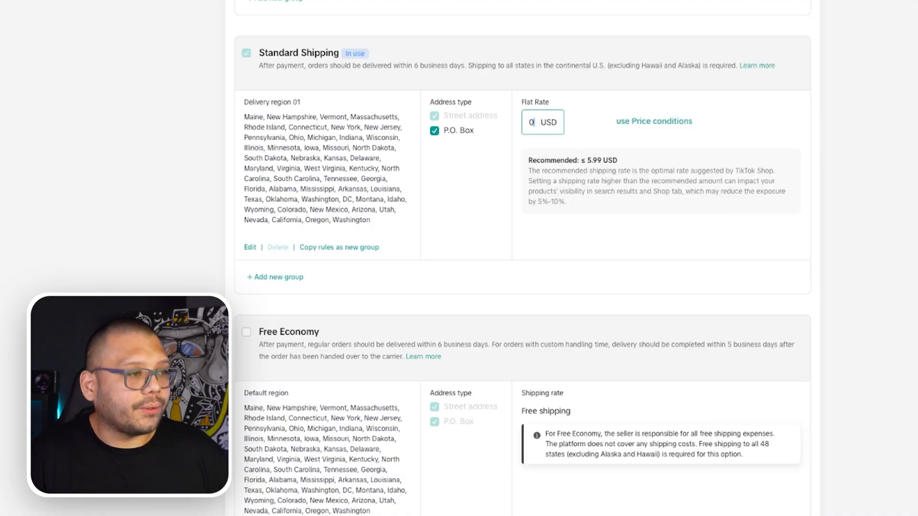
scroll(812, 318, "down", 3)
left_click(791, 494)
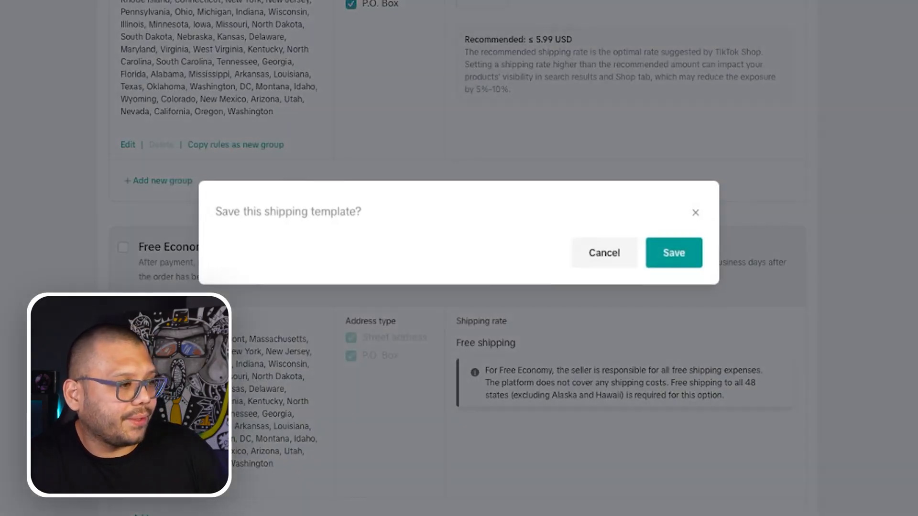
left_click(674, 253)
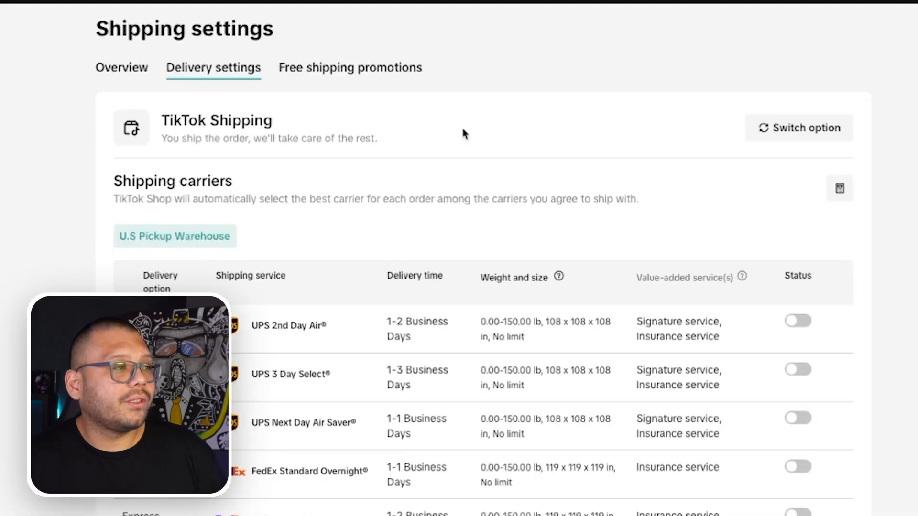
Switch the shop's delivery option from TikTok Shipping to Seller Shipping.
left_click(764, 129)
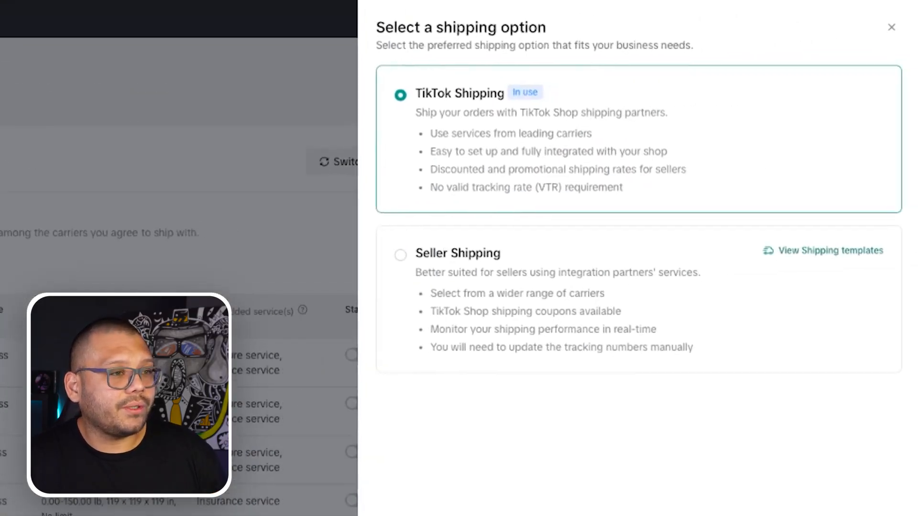
left_click(402, 255)
left_click(856, 495)
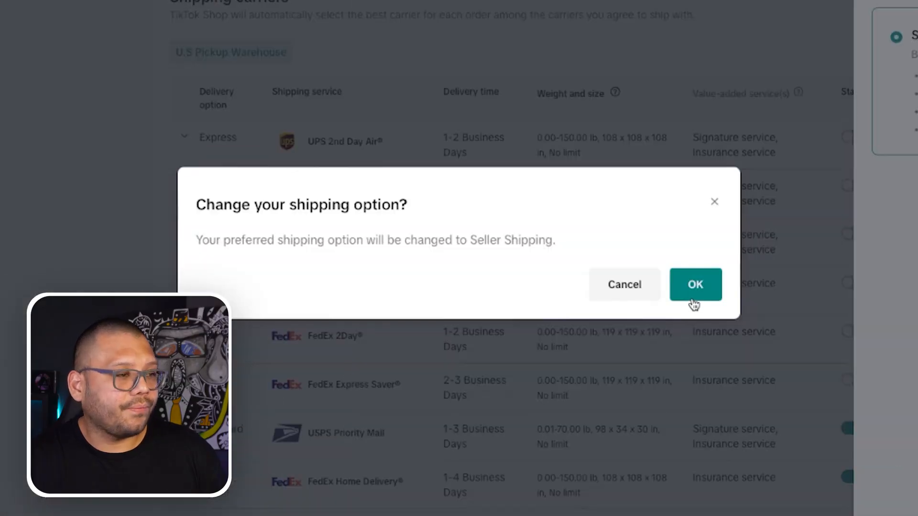
Dismiss the notice about importing customer reviews on the Product Ratings page and view the Product opportunities section.
left_click(200, 91)
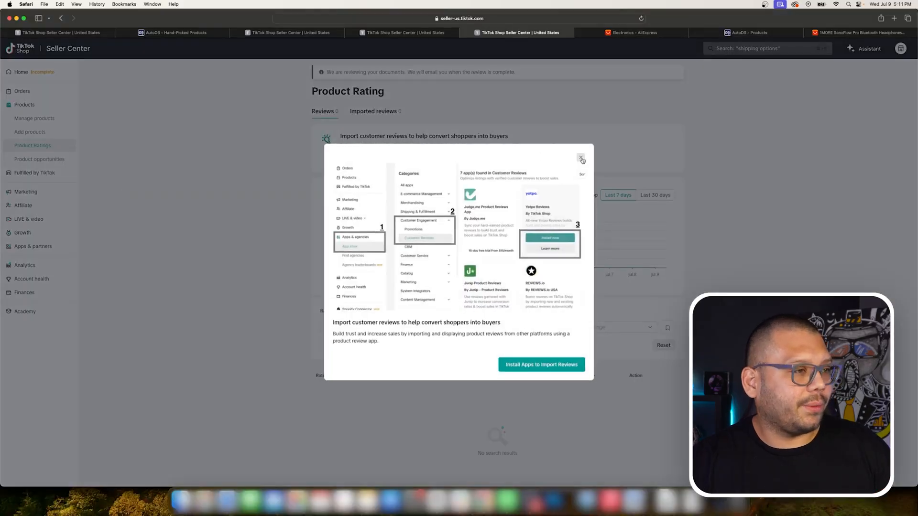
left_click(582, 159)
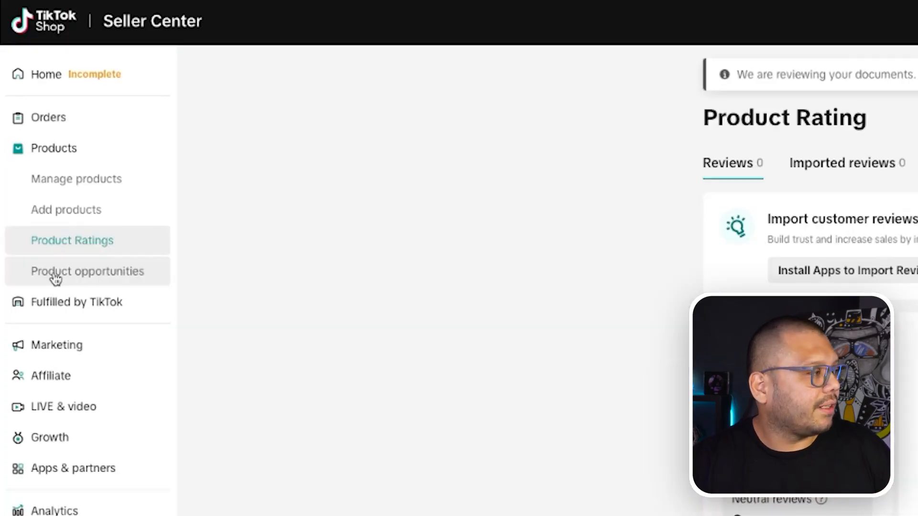
left_click(55, 279)
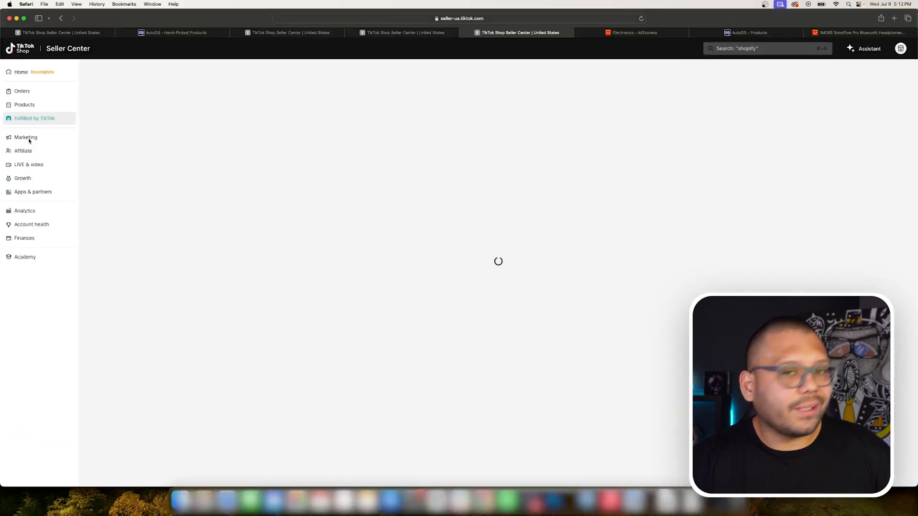
Examine the shop's marketing tools, from the Shop ads dashboard to the TikTok-funded program.
left_click(50, 139)
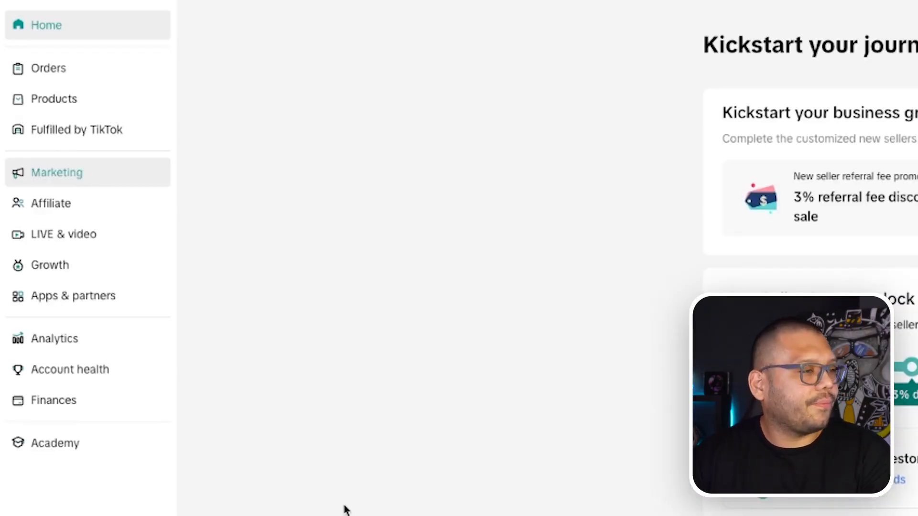
left_click(57, 172)
left_click(110, 214)
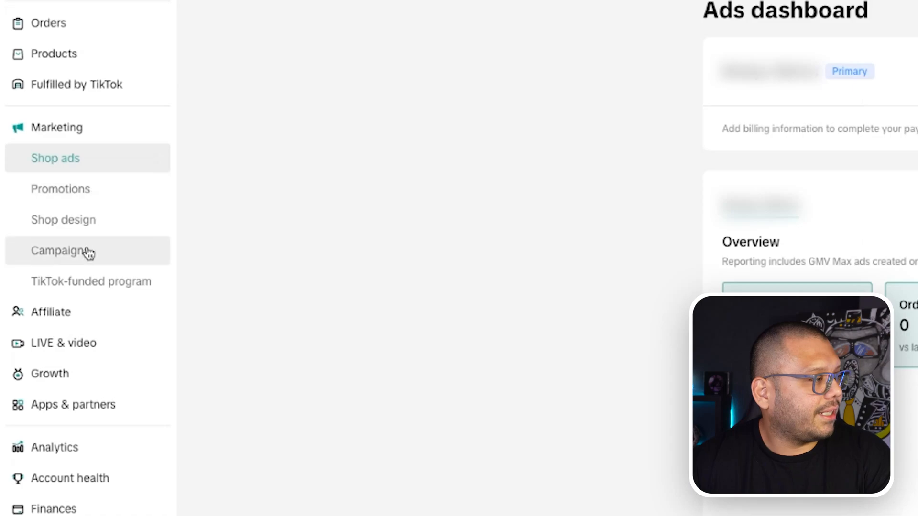
left_click(89, 282)
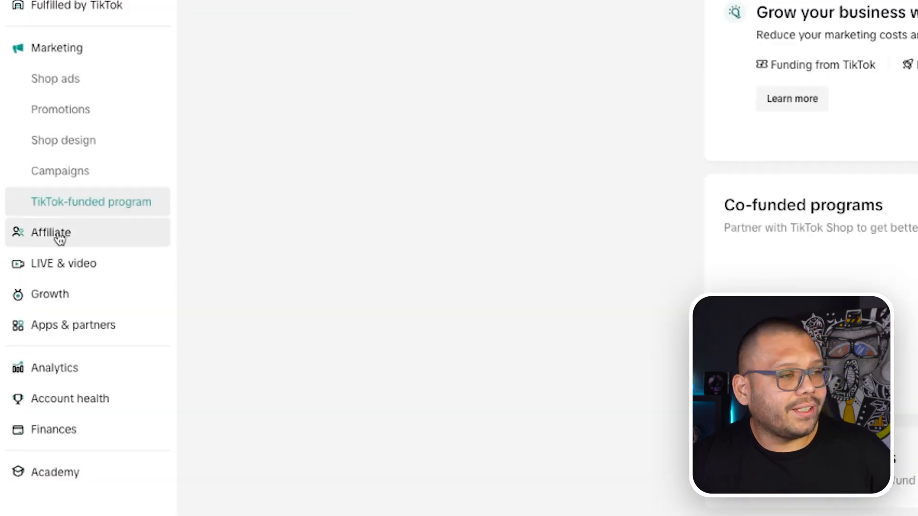
Look through the Affiliate introduction, the Shoppable videos page and the Growth opportunities for new sellers.
left_click(58, 234)
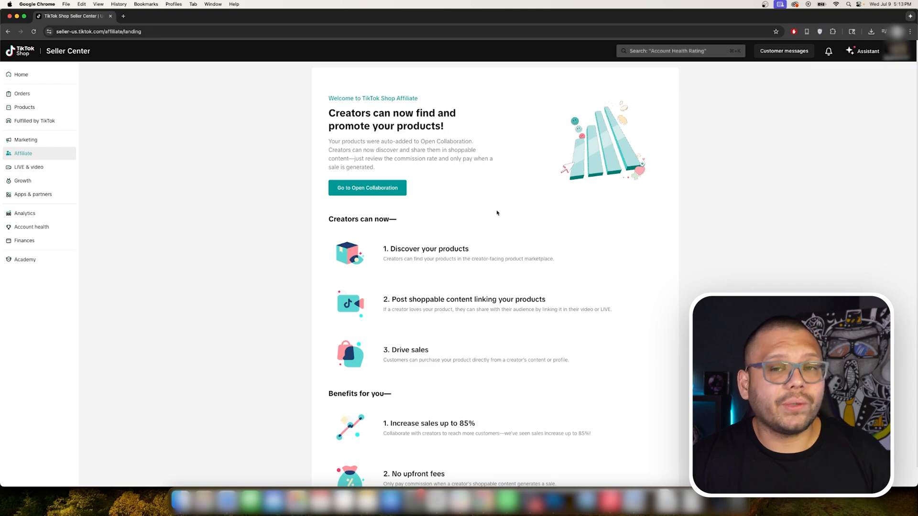
left_click(81, 215)
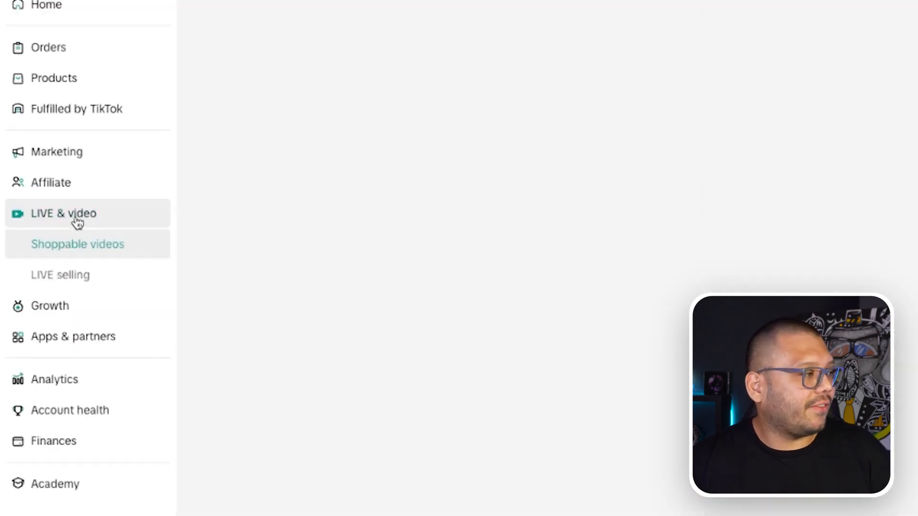
scroll(72, 263, "down", 2)
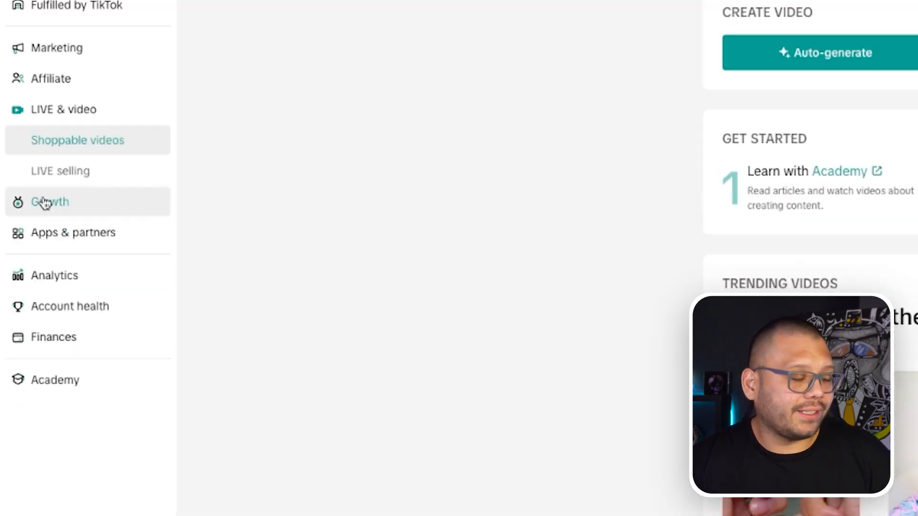
left_click(45, 201)
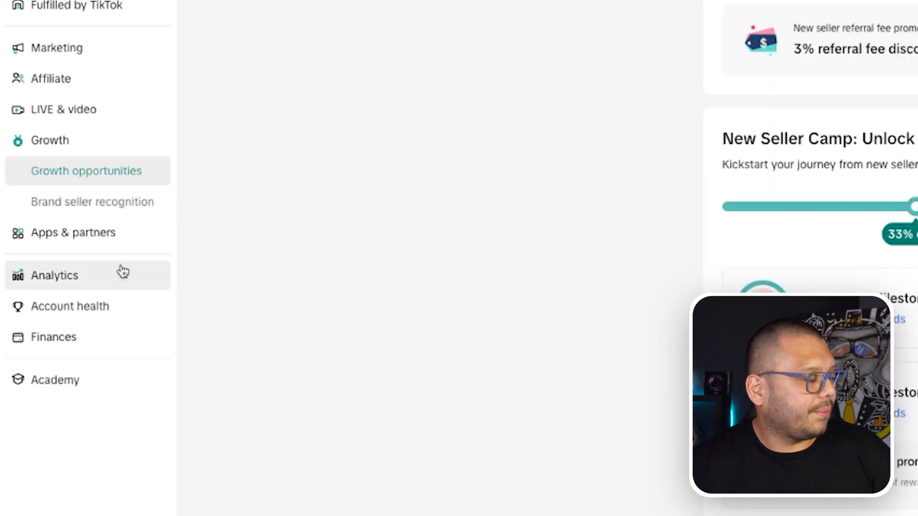
Review the shop's Analytics overview and the Violation records of its Account Health Rating.
left_click(77, 281)
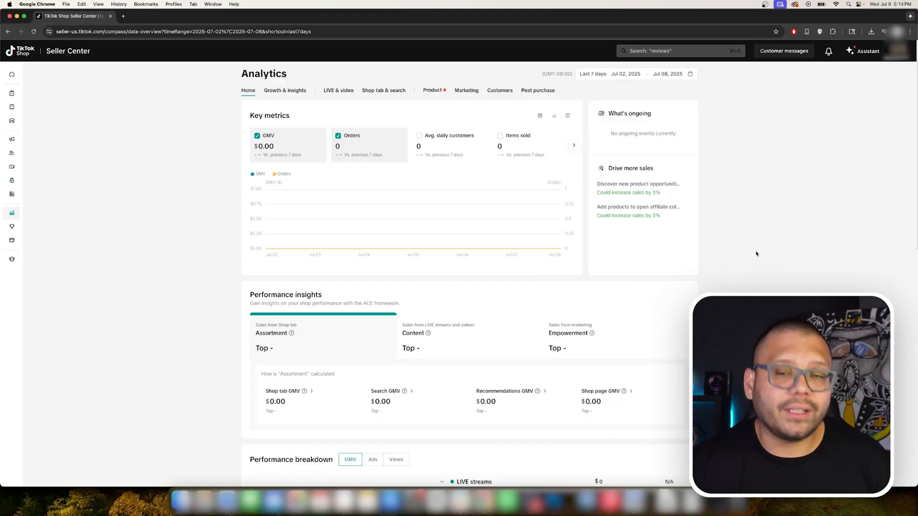
mouse_move(13, 227)
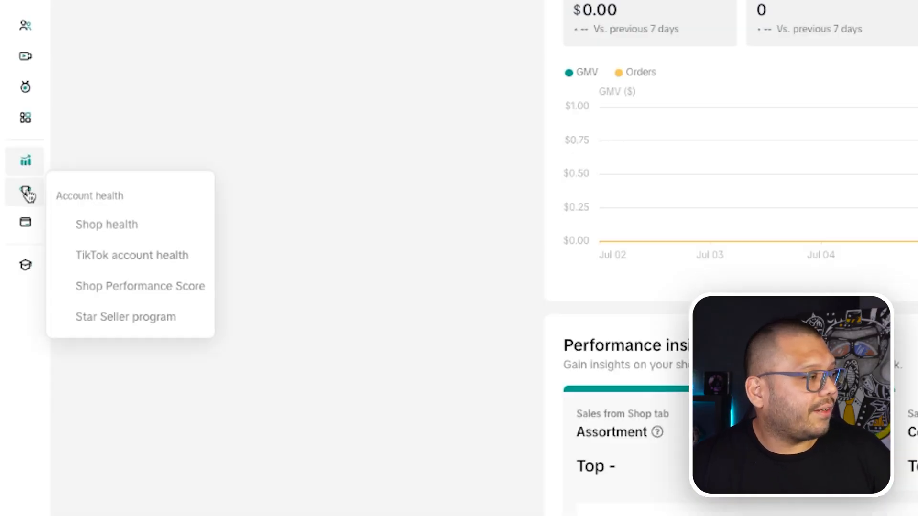
left_click(29, 195)
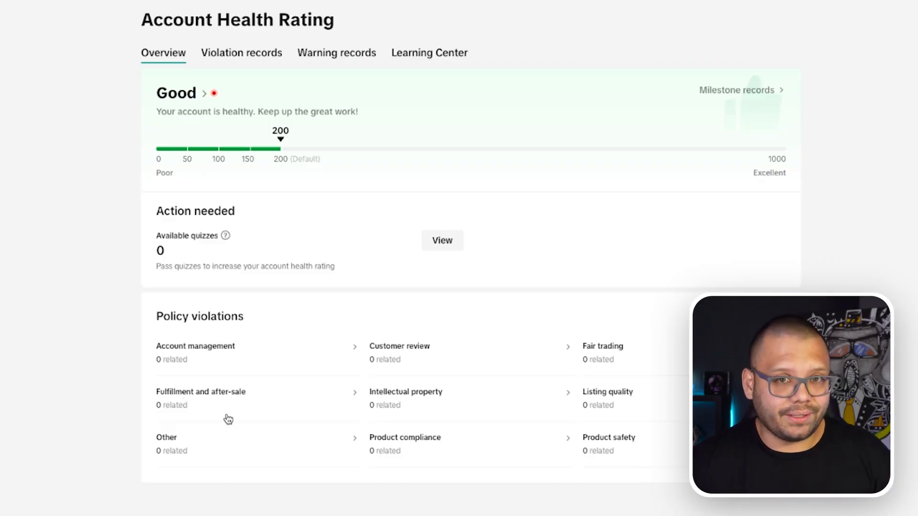
left_click(335, 91)
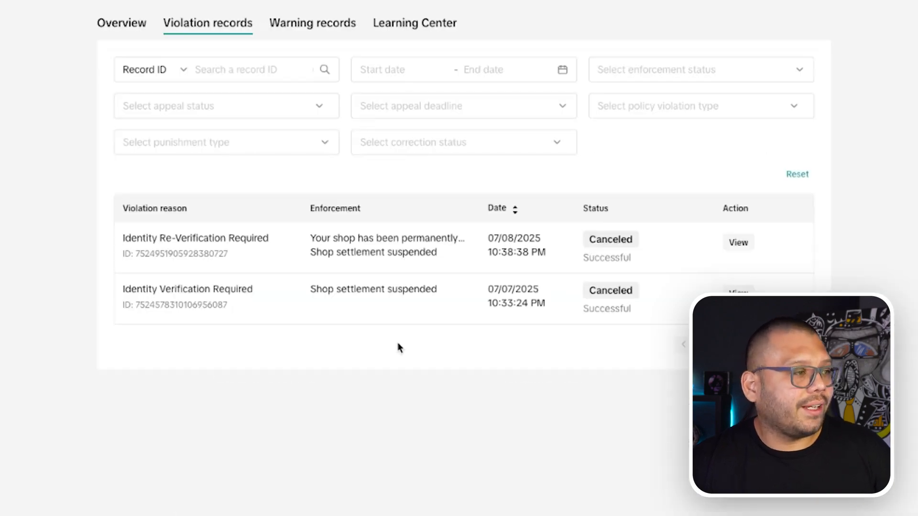